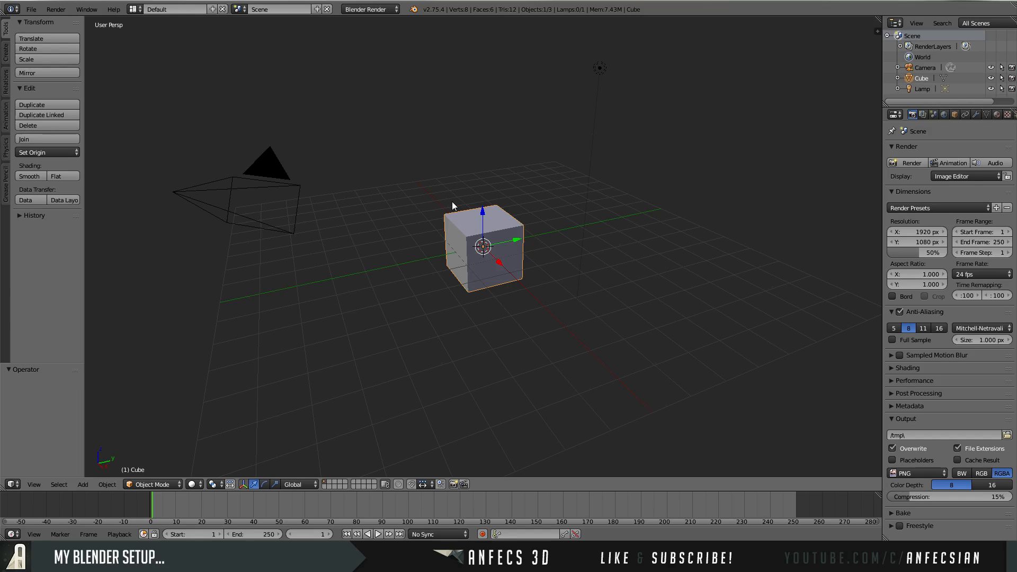
Delete all default objects, the camera, cube and lamp, from the scene
{"action": "key", "text": "a"}
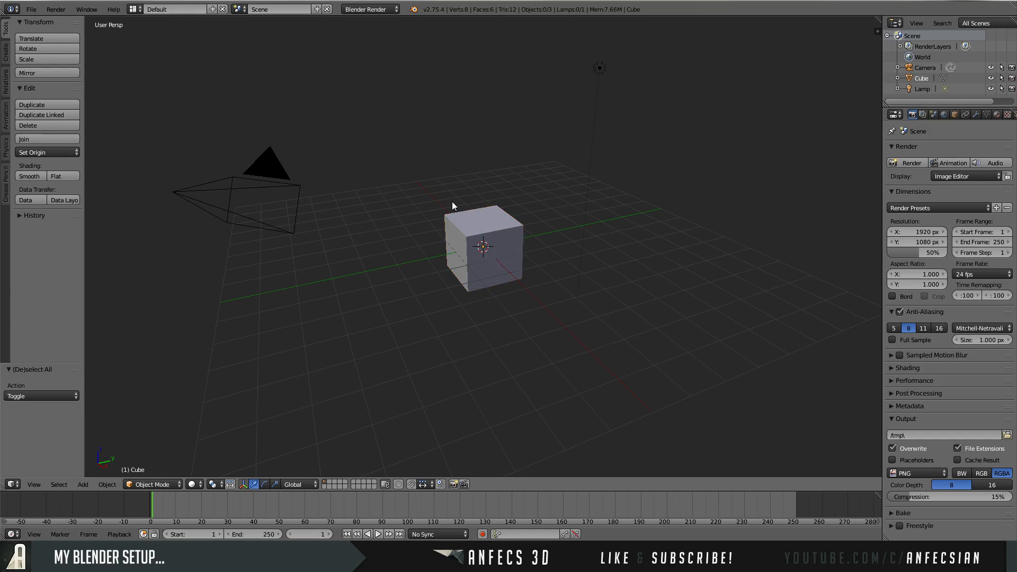
{"action": "key", "text": "a"}
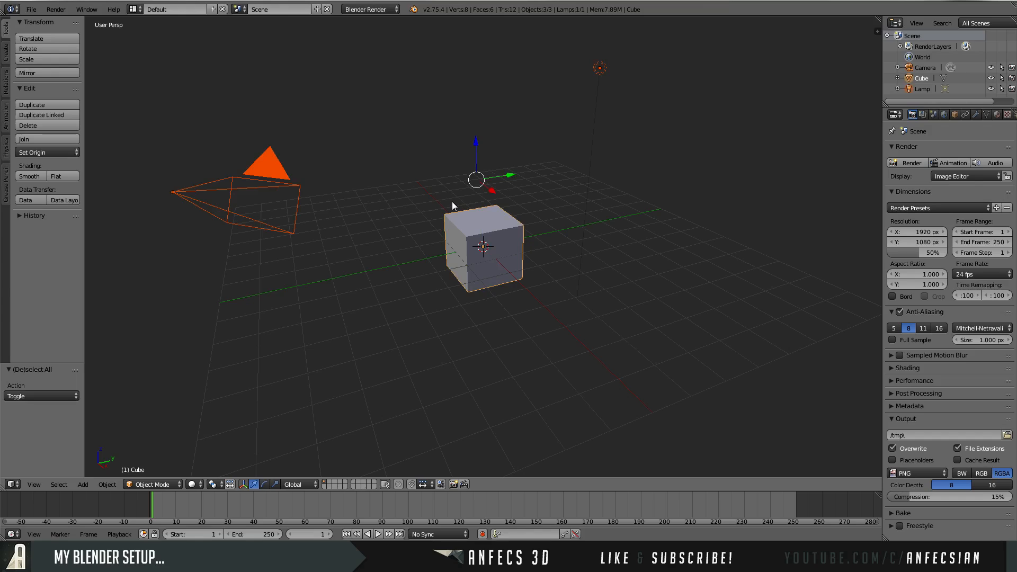
{"action": "key", "text": "x"}
{"action": "left_click", "coordinate": [452, 201]}
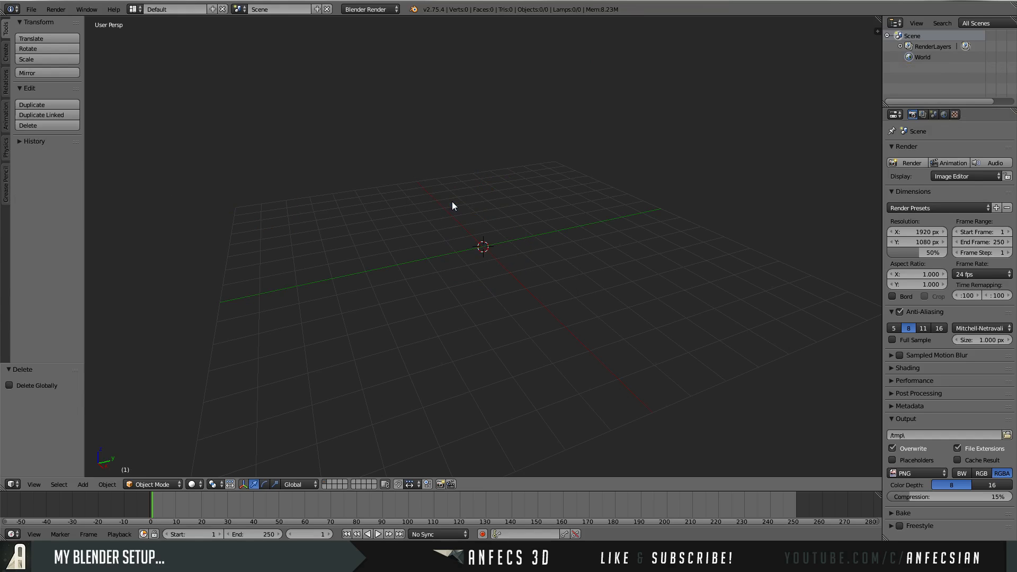
Join the timeline area into the 3D view so the viewport takes over its space
{"action": "right_click", "coordinate": [507, 491]}
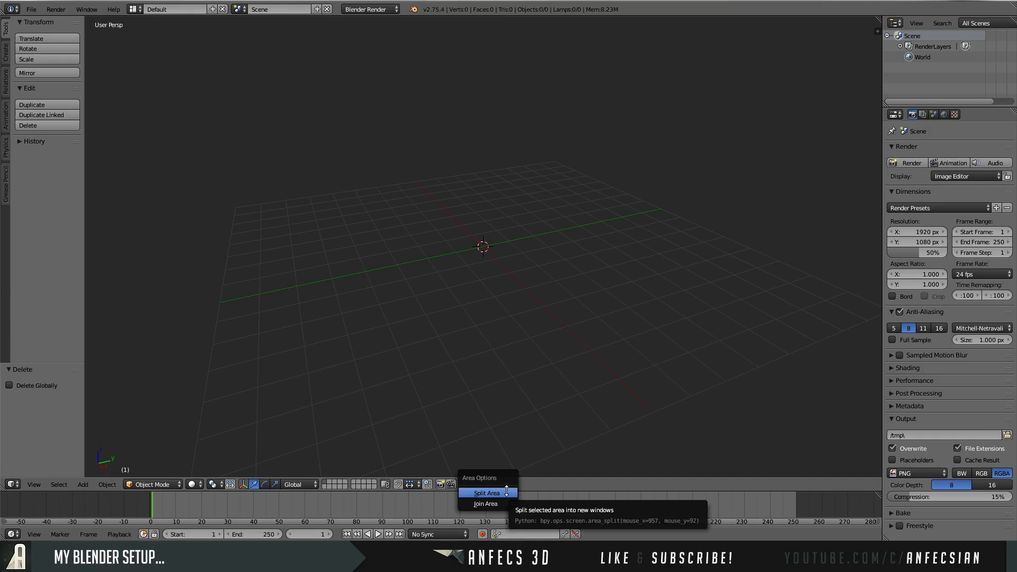
{"action": "left_click", "coordinate": [493, 502]}
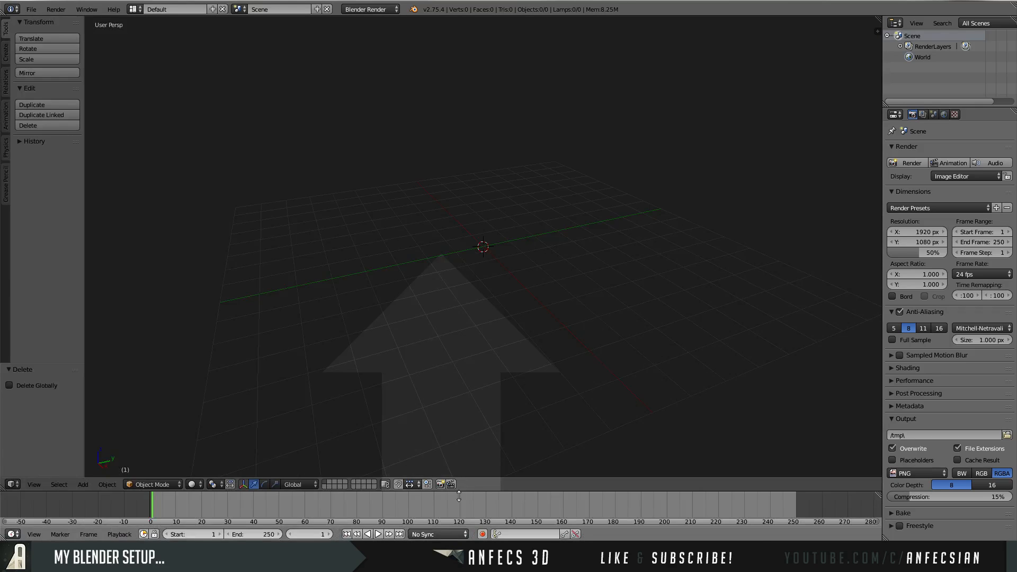
{"action": "left_click", "coordinate": [459, 496]}
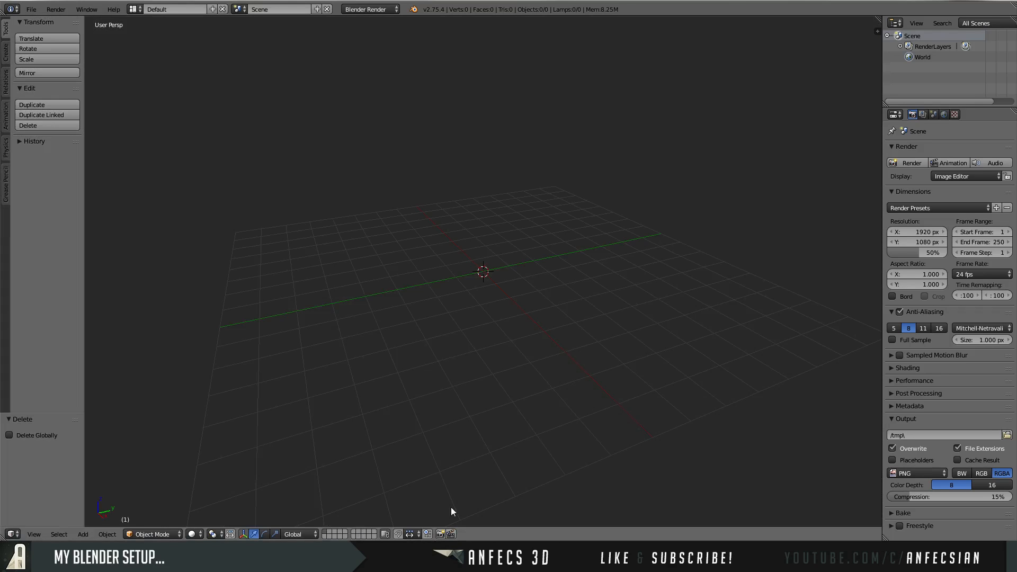
Hide the 3D view's tool shelf and set the snap element to Vertex
{"action": "key", "text": "t"}
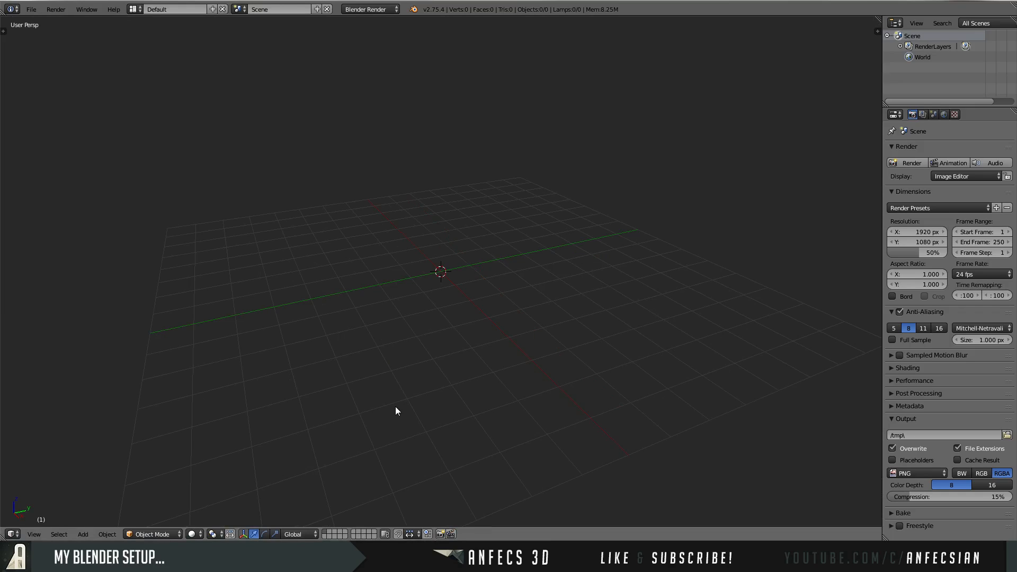
{"action": "left_click", "coordinate": [412, 534]}
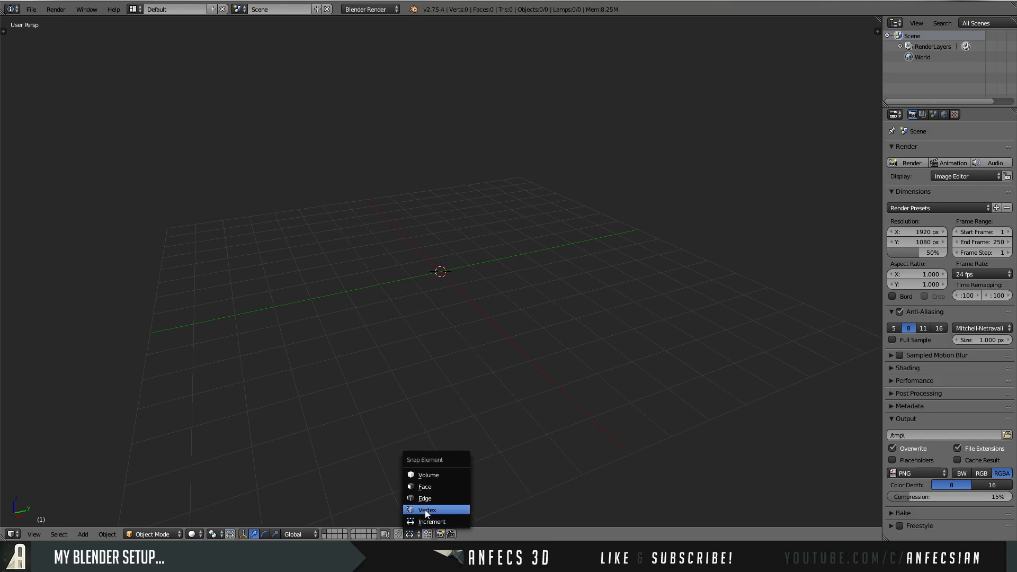
{"action": "left_click", "coordinate": [425, 509]}
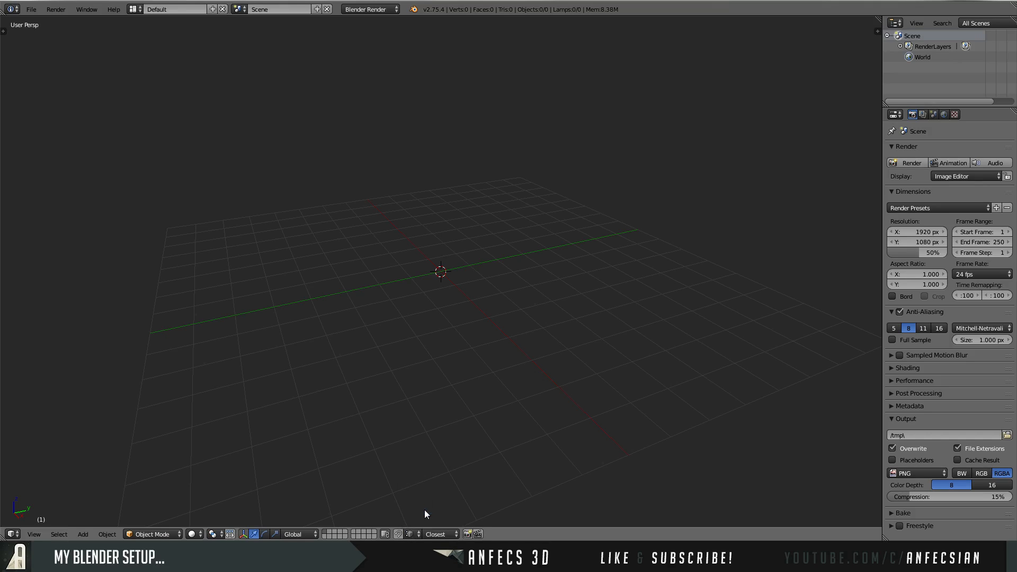
Set the 3D view to an orthographic isometric-style angle, starting from the Left view and orbiting sideways and upward
{"action": "left_click", "coordinate": [33, 534]}
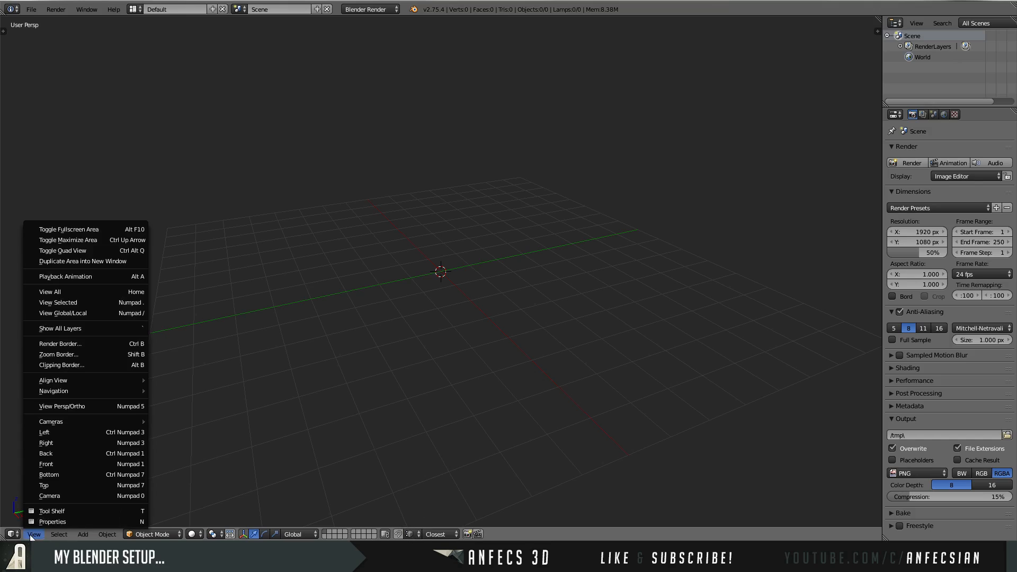
{"action": "left_click", "coordinate": [47, 430]}
{"action": "key", "text": "KP_5"}
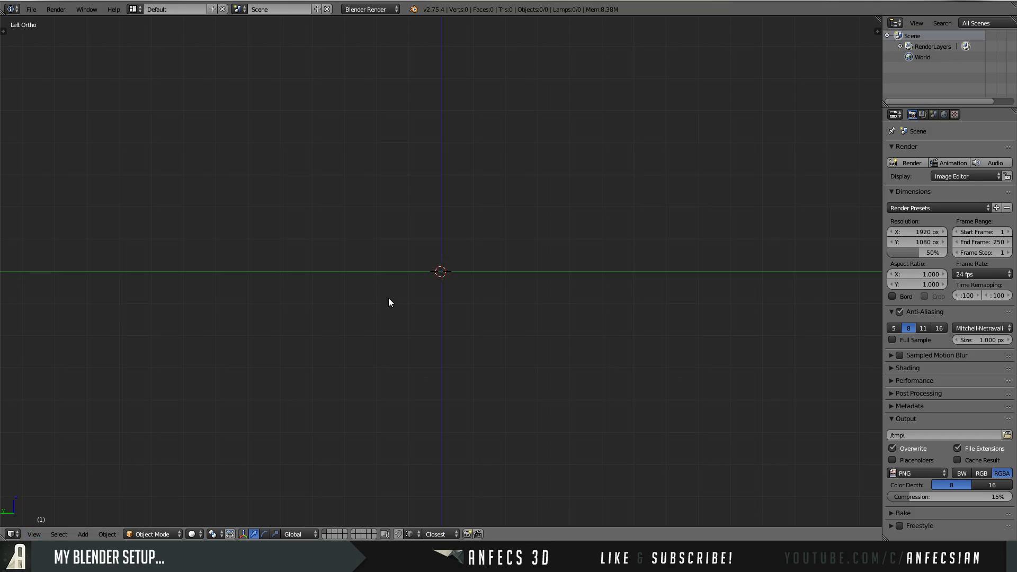
{"action": "key", "text": "KP_4"}
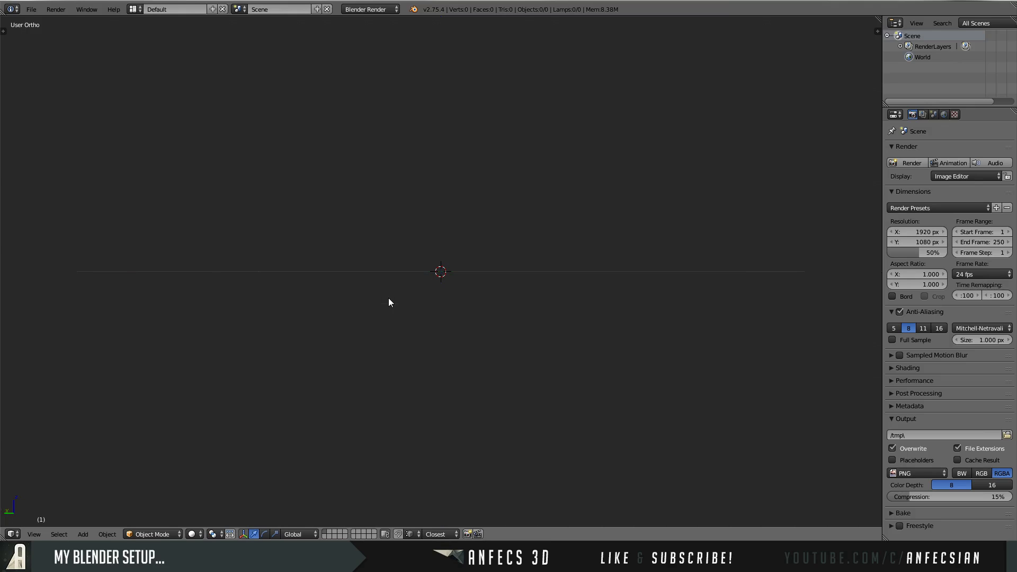
{"action": "key", "text": "KP_8"}
{"action": "key", "text": "KP_8"}
Add a cube and try moving its nearest top corner vertex in Edit Mode, snapping it to the opposite top corner
{"action": "key", "text": "shift+a"}
{"action": "mouse_move", "coordinate": [358, 249]}
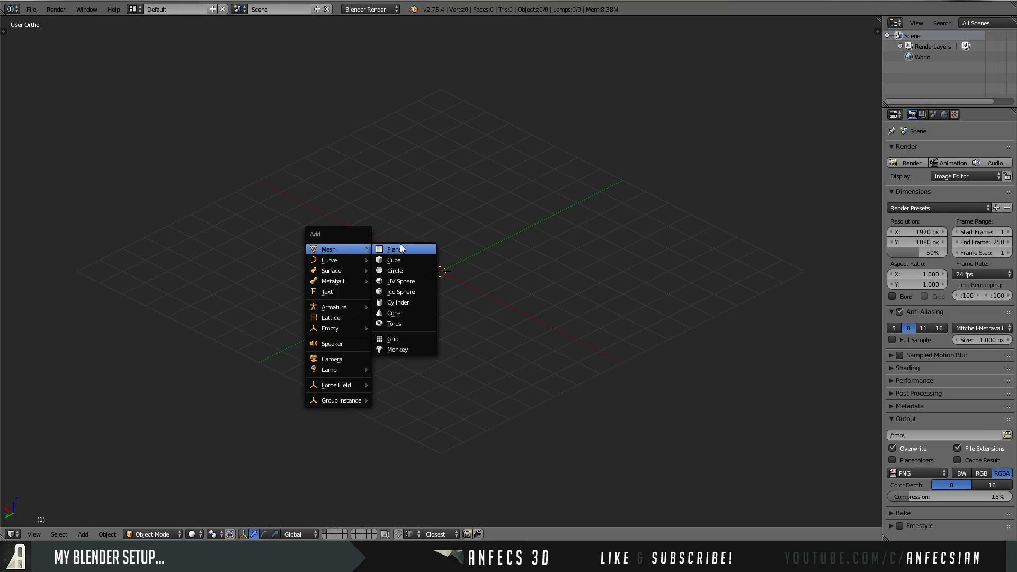
{"action": "left_click", "coordinate": [407, 260]}
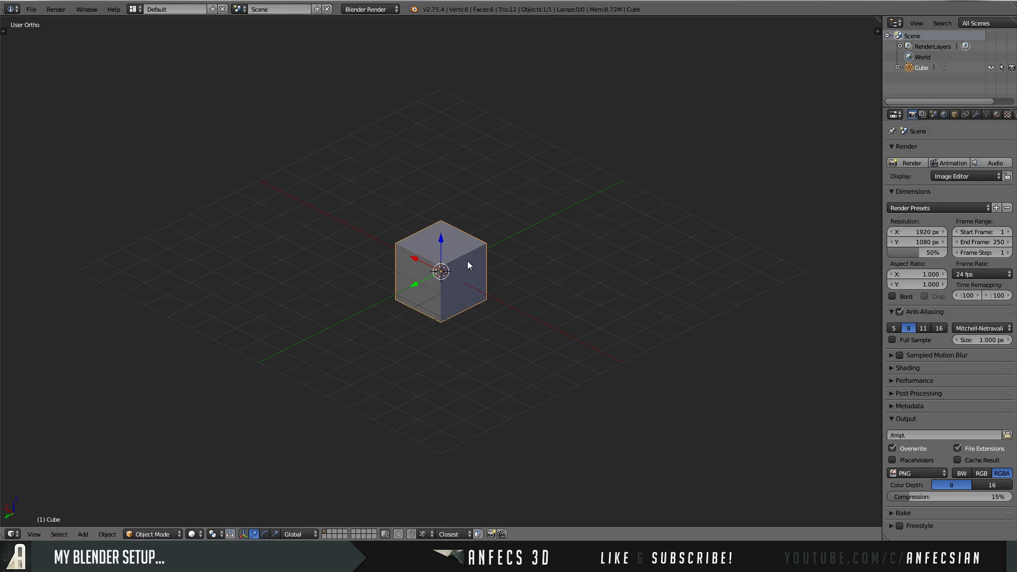
{"action": "key", "text": "Tab"}
{"action": "right_click", "coordinate": [442, 265]}
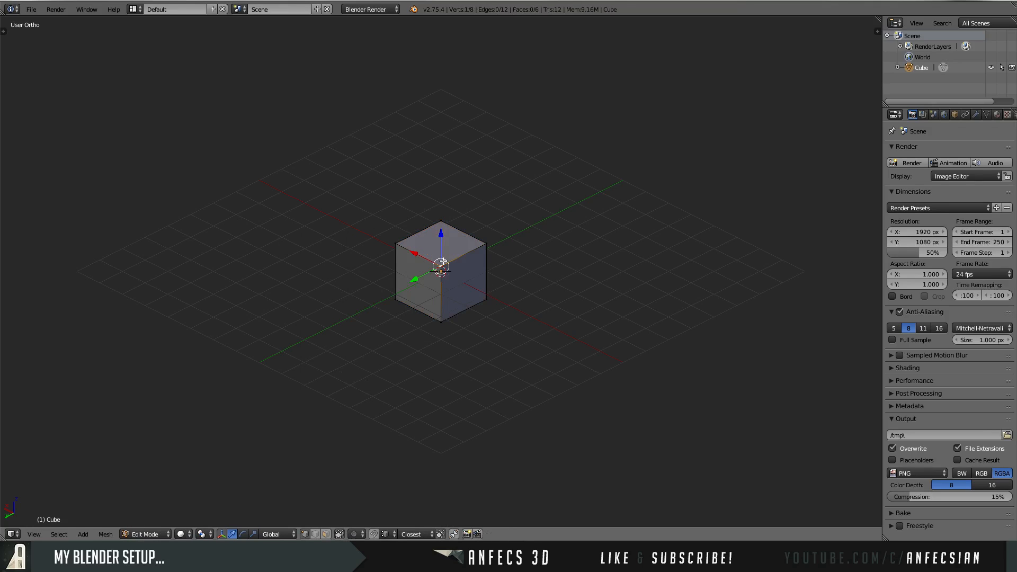
{"action": "key", "text": "g"}
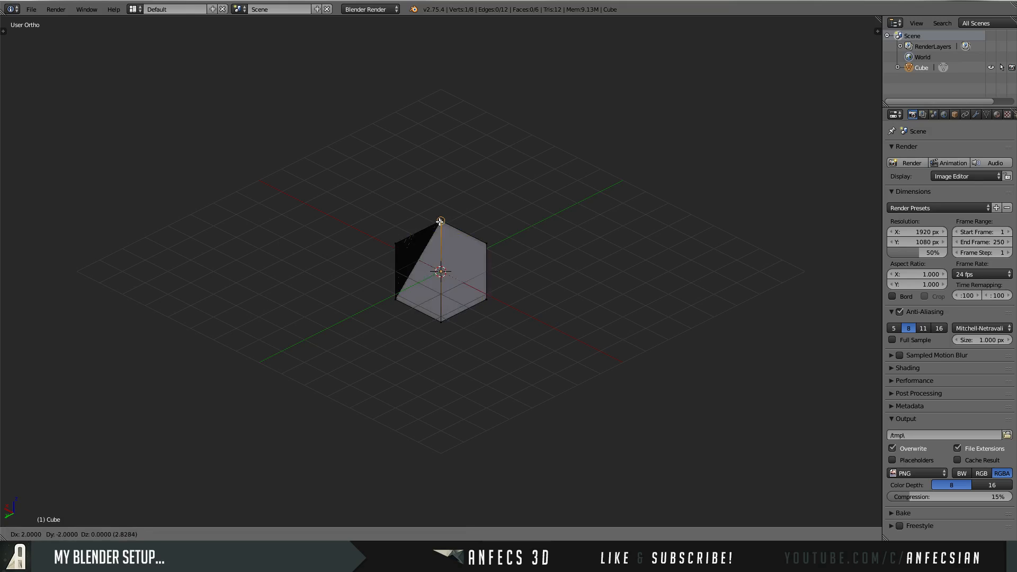
{"action": "key", "text": "Escape"}
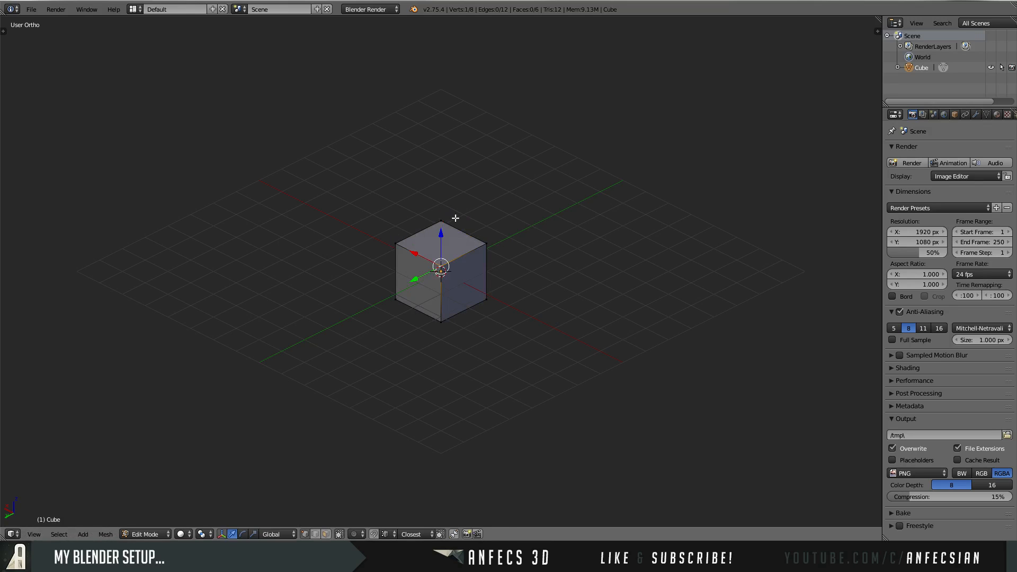
Return to Object Mode and delete the test cube
{"action": "key", "text": "Tab"}
{"action": "key", "text": "x"}
{"action": "left_click", "coordinate": [455, 218]}
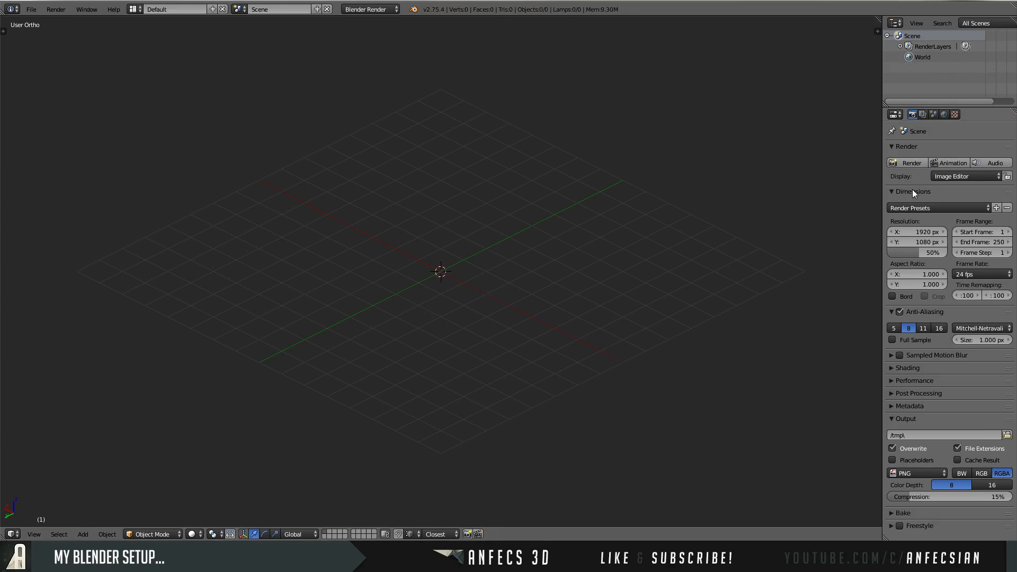
Set the render resolution scale to 100% and the anti-aliasing samples to 16
{"action": "left_click", "coordinate": [911, 253]}
{"action": "type", "text": "100"}
{"action": "key", "text": "Return"}
{"action": "left_click", "coordinate": [938, 328]}
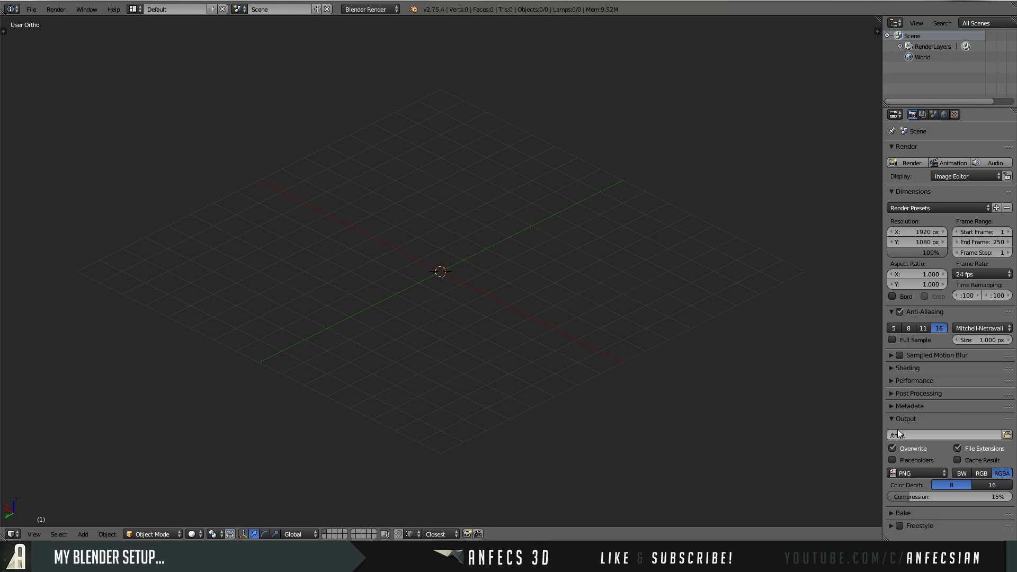
Set the PNG output compression to 0%
{"action": "left_click", "coordinate": [913, 496]}
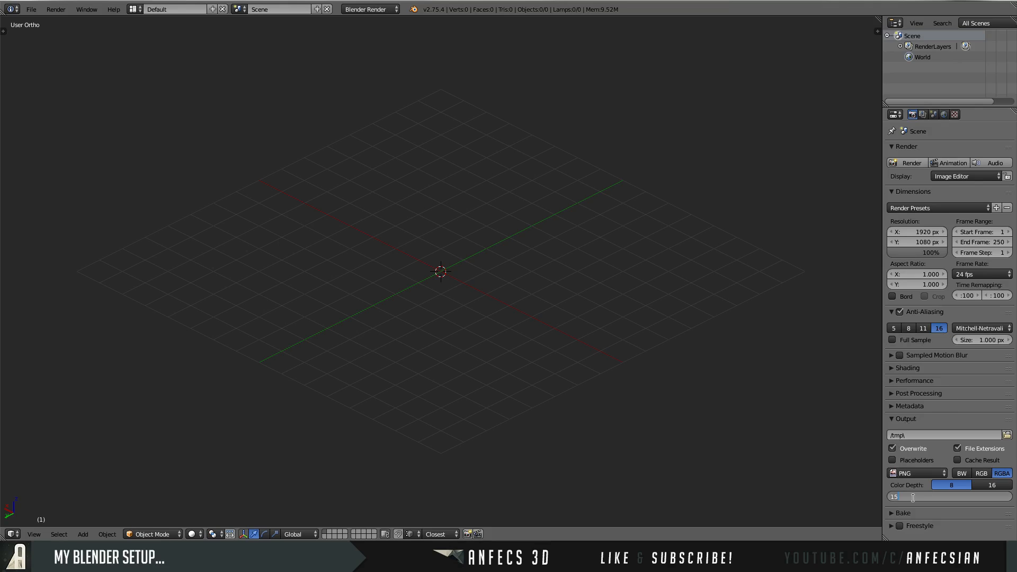
{"action": "type", "text": "0"}
{"action": "key", "text": "Return"}
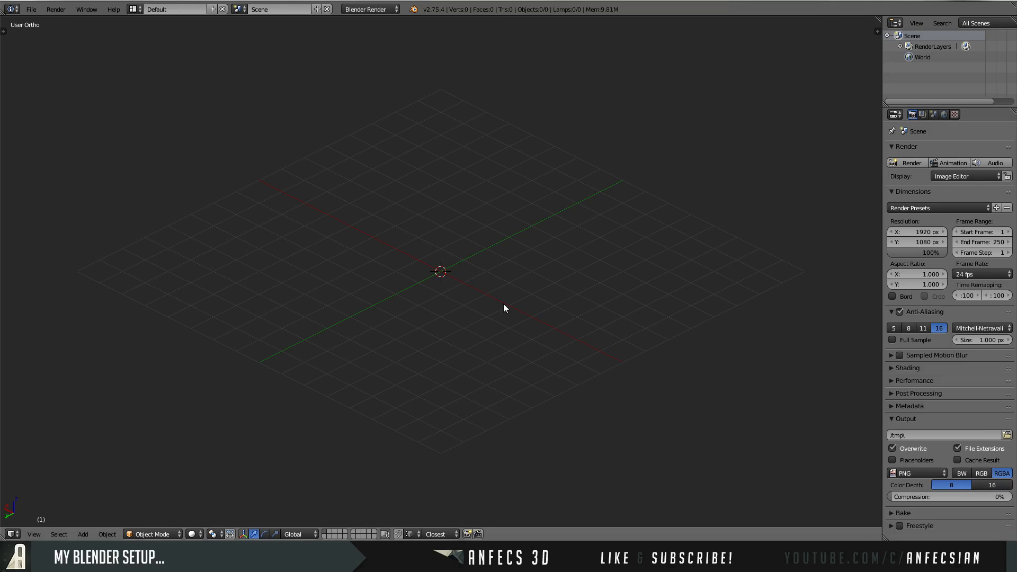
In the Interface user preferences, enable Auto Perspective, Rotate Around Selection and Zoom To Mouse Position in a maximized preferences window
{"action": "left_click", "coordinate": [30, 9]}
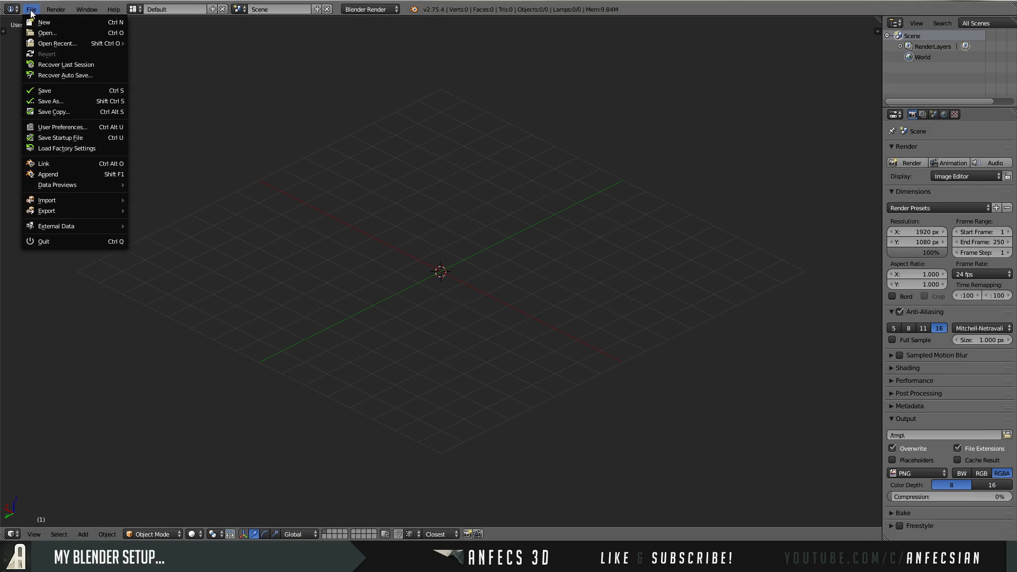
{"action": "left_click", "coordinate": [75, 128]}
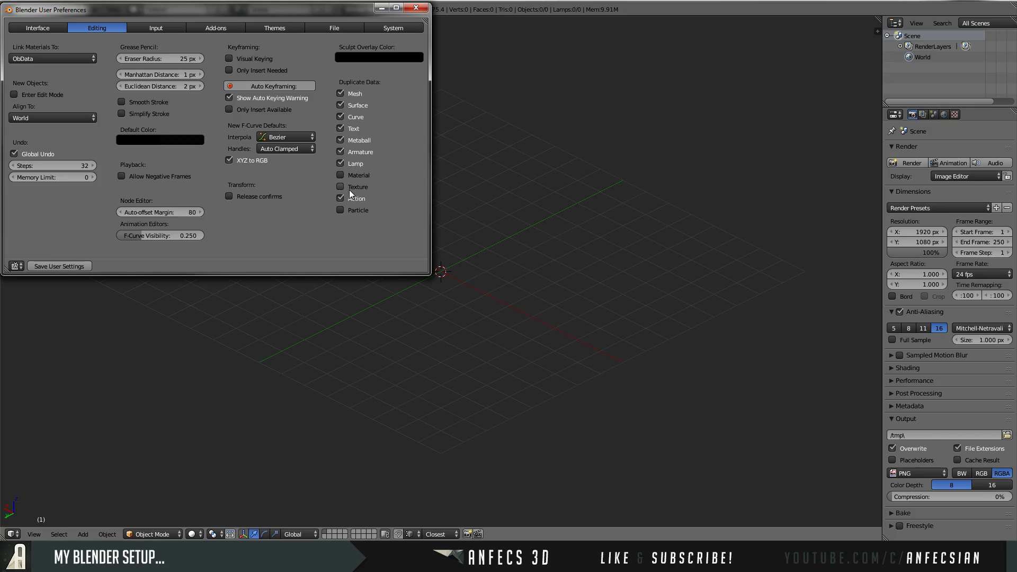
{"action": "left_click", "coordinate": [36, 27]}
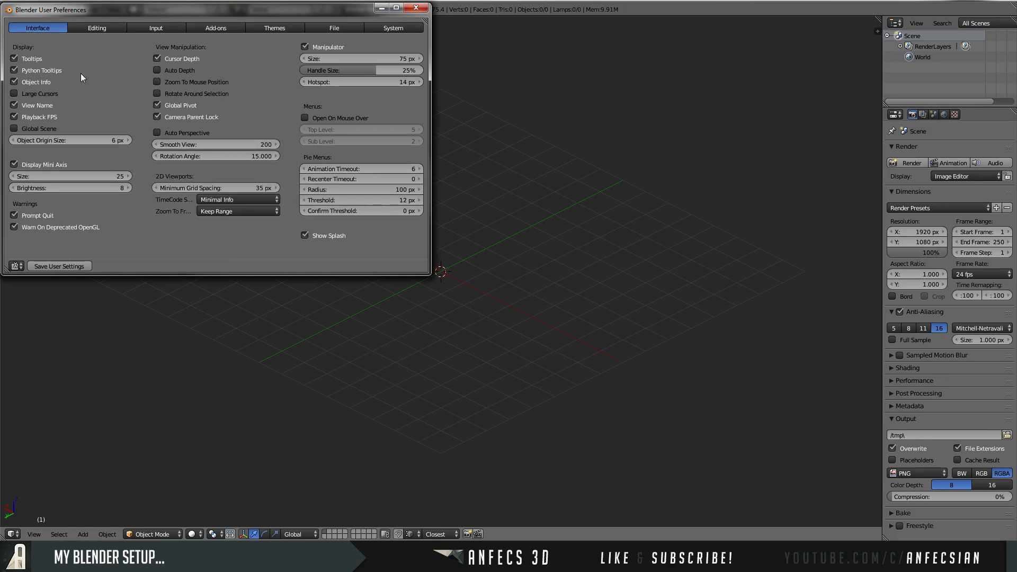
{"action": "left_click", "coordinate": [398, 9]}
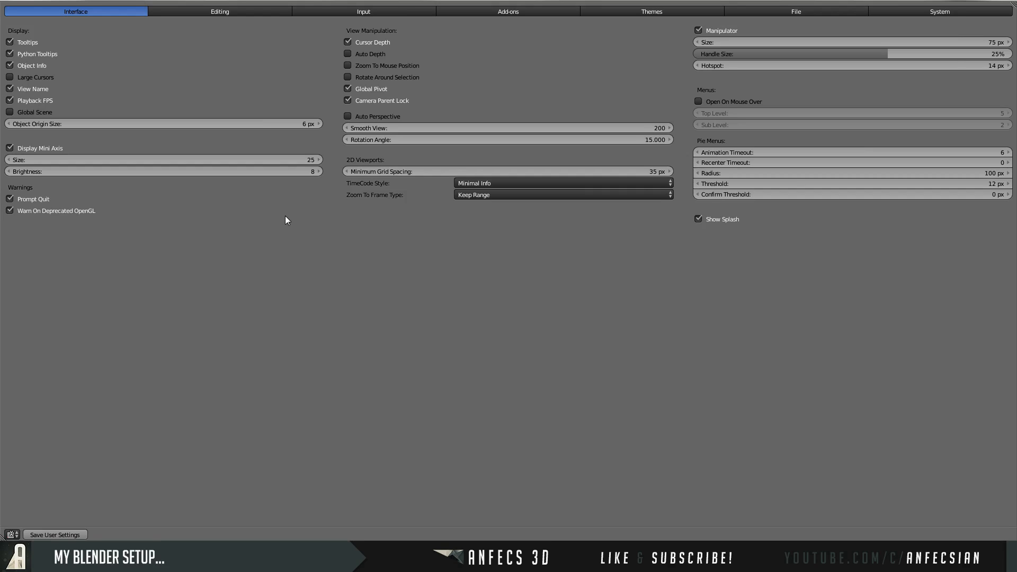
{"action": "left_click", "coordinate": [348, 117]}
{"action": "left_click", "coordinate": [347, 76]}
{"action": "left_click", "coordinate": [348, 66]}
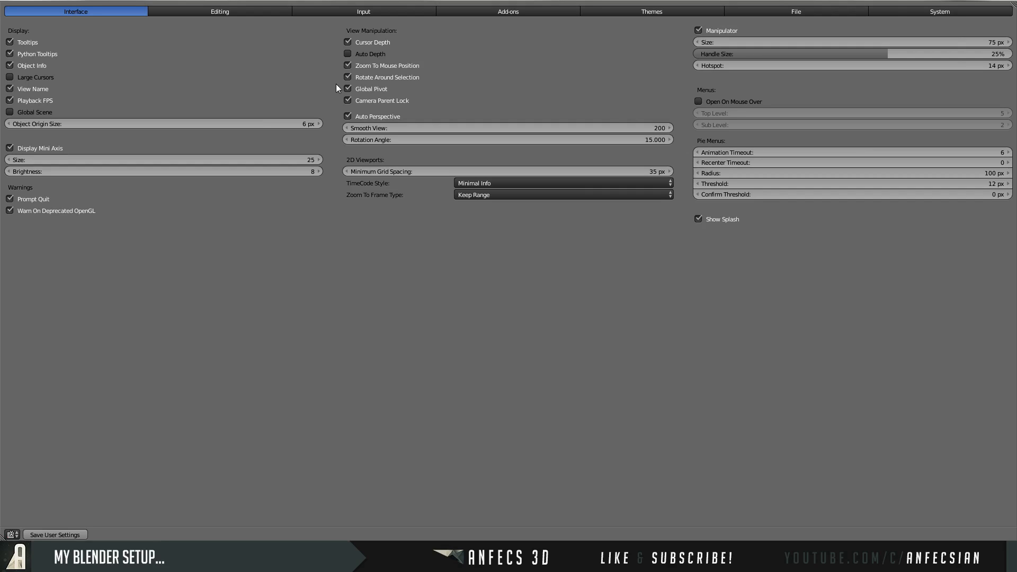
In the Editing preferences, set the undo steps to 72 and enable Smooth Stroke and Simplify Stroke for the grease pencil
{"action": "left_click", "coordinate": [218, 11]}
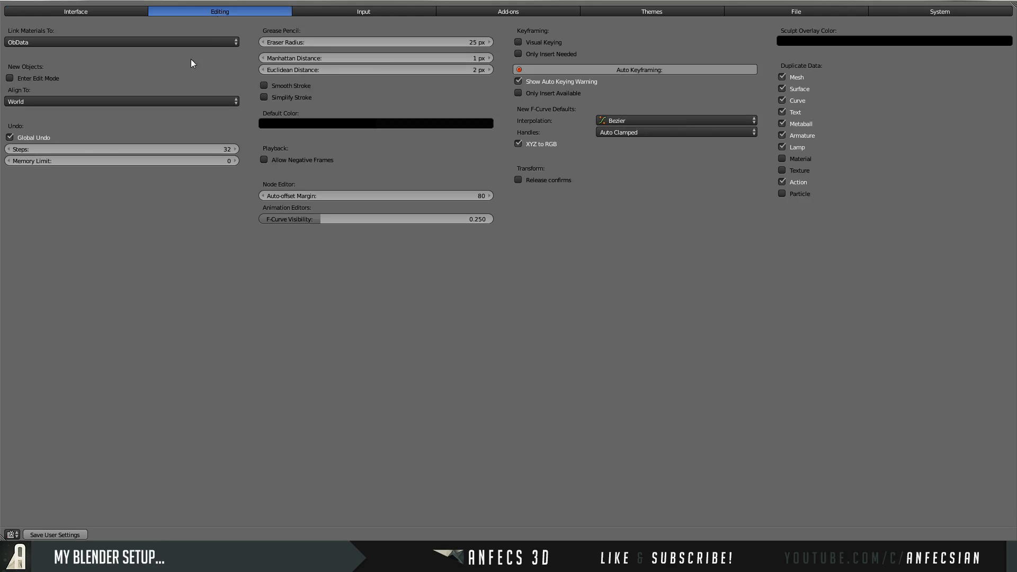
{"action": "left_click", "coordinate": [75, 149]}
{"action": "type", "text": "72"}
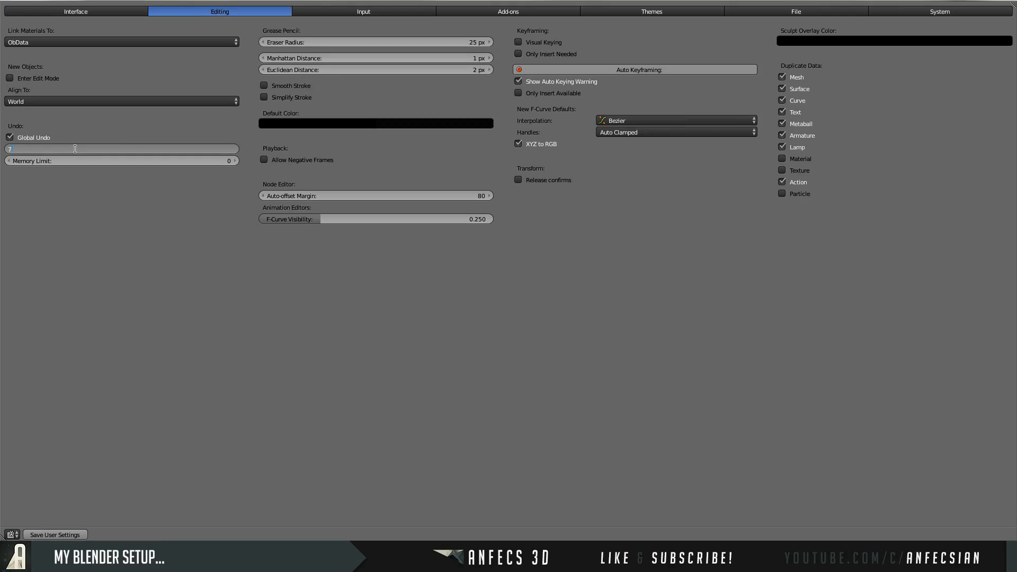
{"action": "key", "text": "Return"}
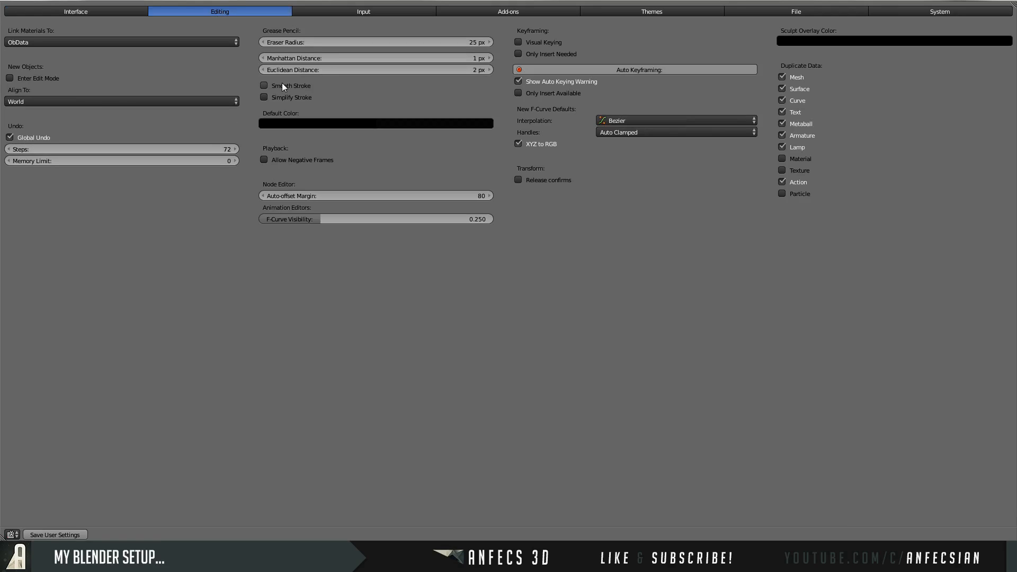
{"action": "left_click", "coordinate": [264, 85]}
{"action": "left_click", "coordinate": [264, 97]}
In the Input preferences, set the double-click speed to 200 and the orbit style to Trackball
{"action": "left_click", "coordinate": [351, 14]}
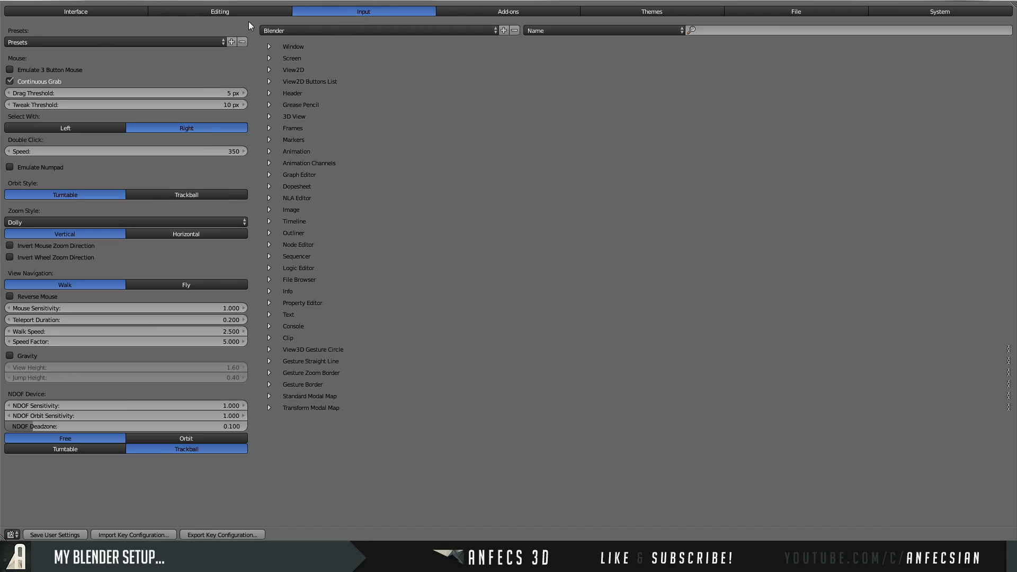
{"action": "left_click", "coordinate": [274, 31]}
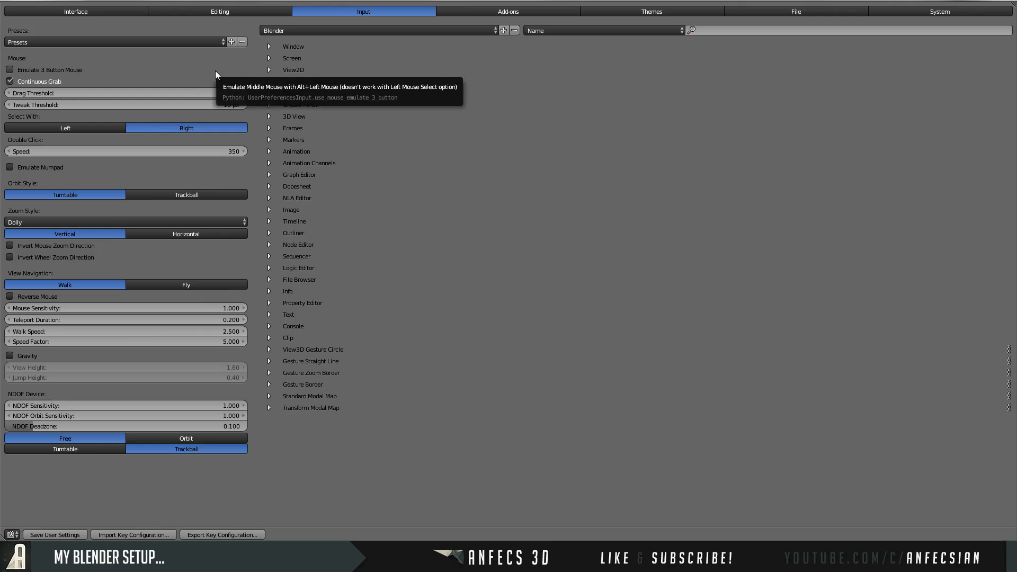
{"action": "left_click", "coordinate": [91, 151]}
{"action": "type", "text": "200"}
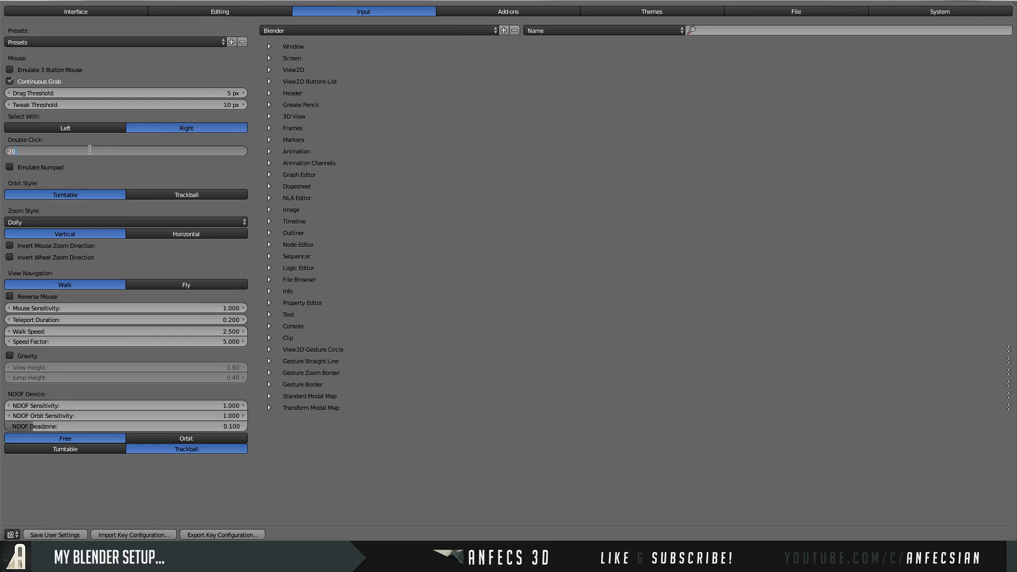
{"action": "key", "text": "Return"}
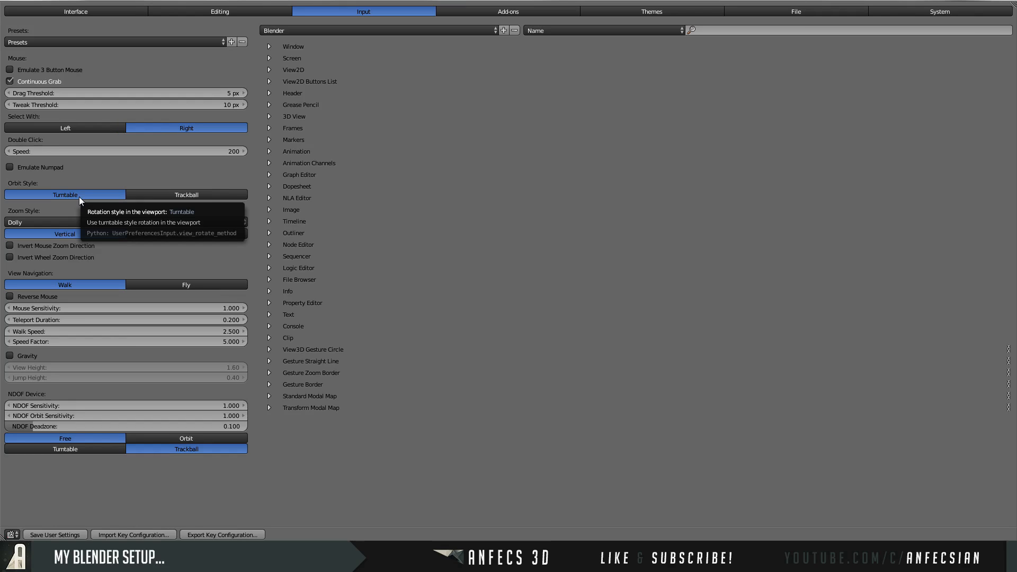
{"action": "left_click", "coordinate": [167, 196]}
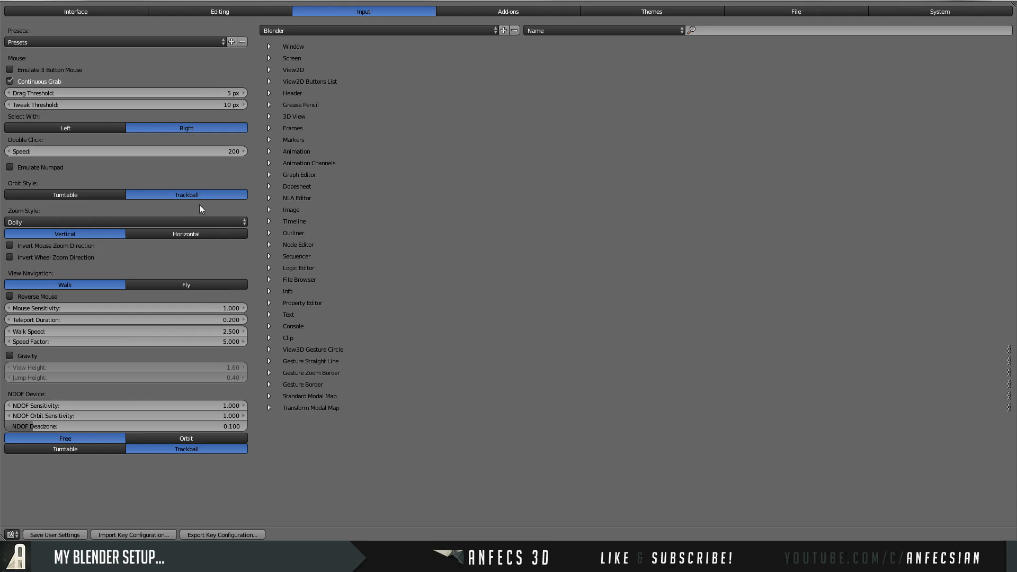
Browse the Paint, System, User and All categories in the Add-ons preferences, and briefly toggle the Dynamic Spacebar Menu add-on
{"action": "left_click", "coordinate": [496, 11]}
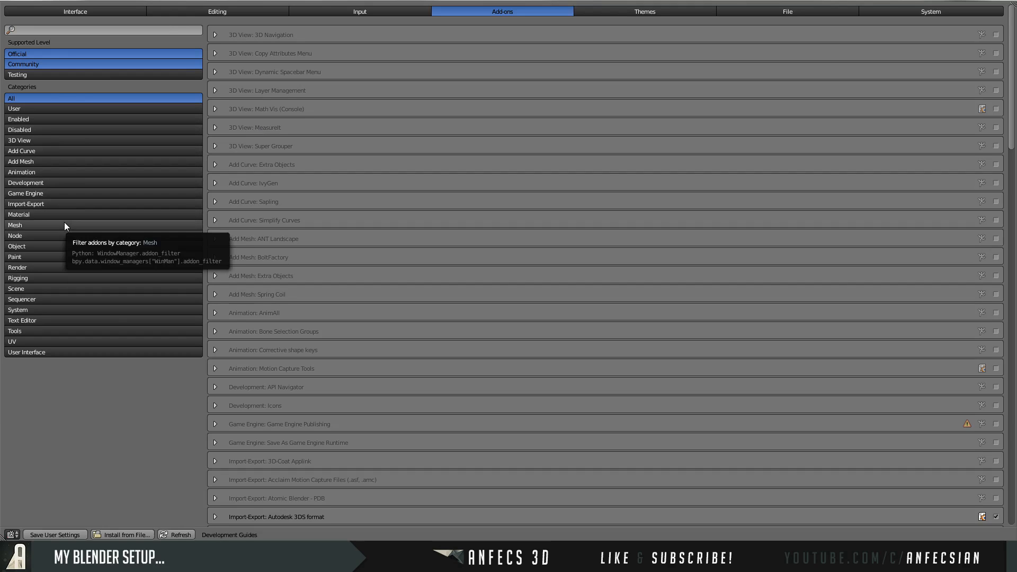
{"action": "left_click", "coordinate": [44, 257]}
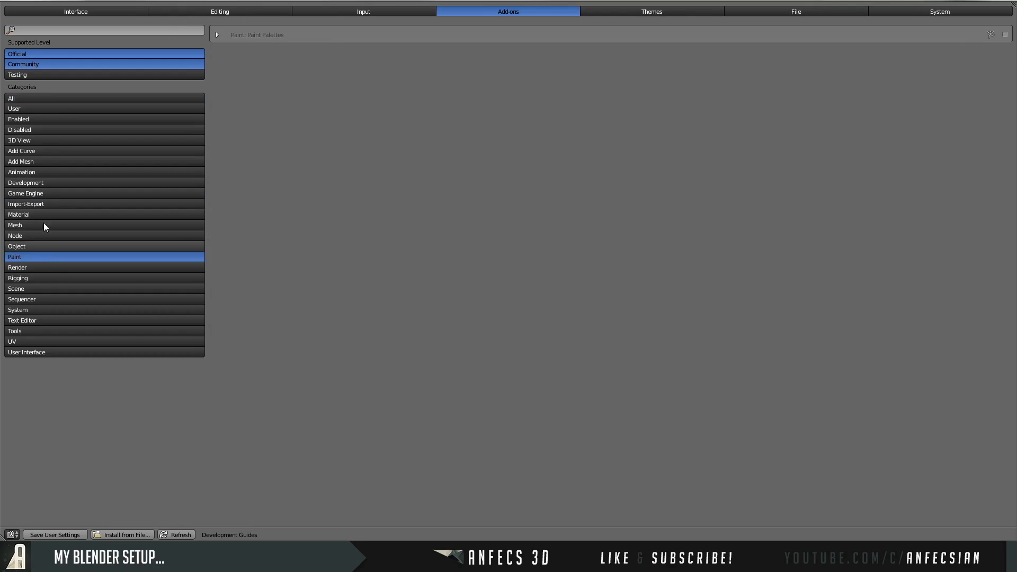
{"action": "left_click", "coordinate": [95, 311]}
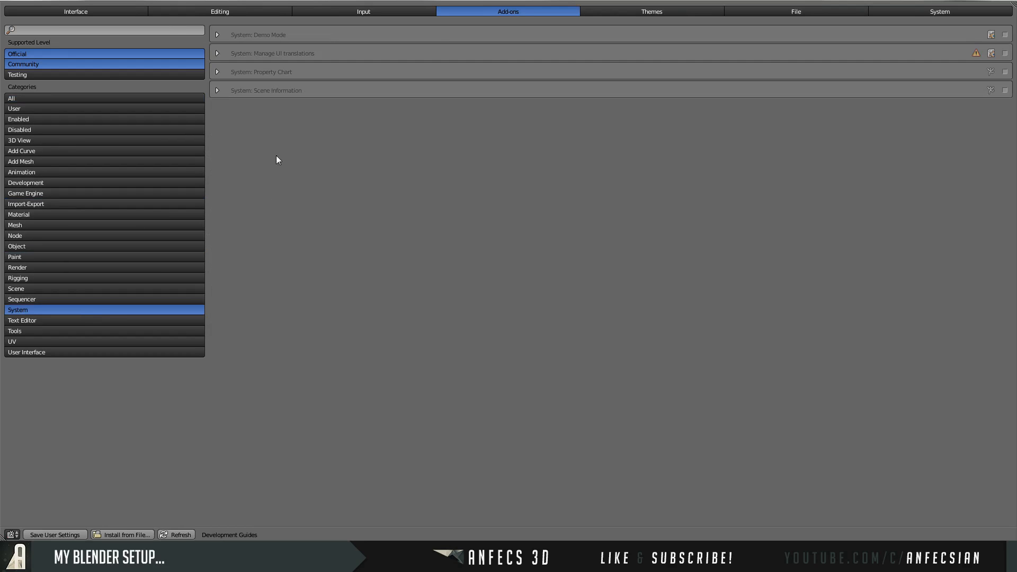
{"action": "left_click", "coordinate": [16, 108]}
{"action": "left_click", "coordinate": [17, 99]}
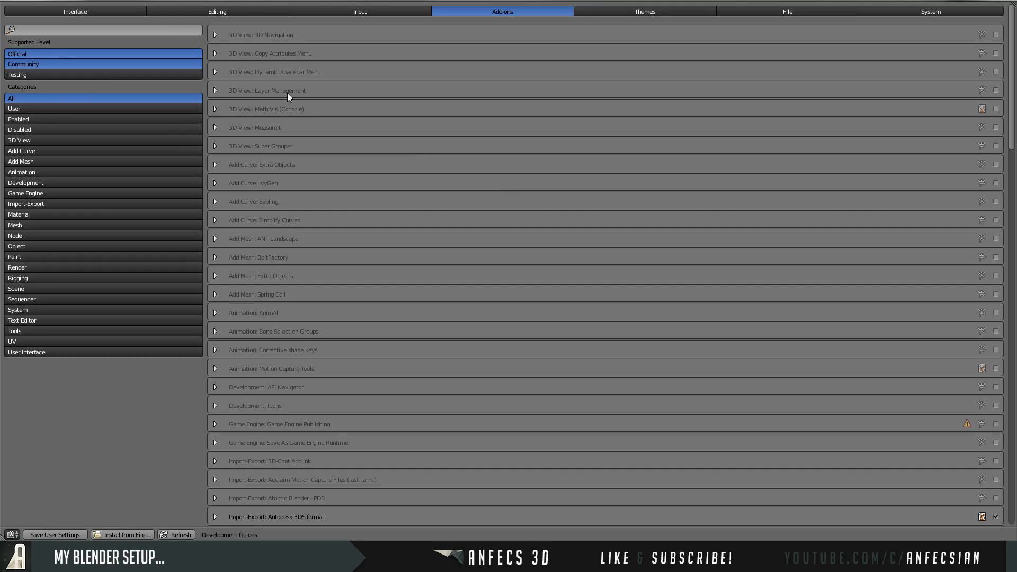
{"action": "left_click", "coordinate": [996, 72]}
{"action": "left_click", "coordinate": [996, 72]}
In the Themes preferences, look through several editors' color settings and apply the Elsyiun theme preset
{"action": "left_click", "coordinate": [641, 12]}
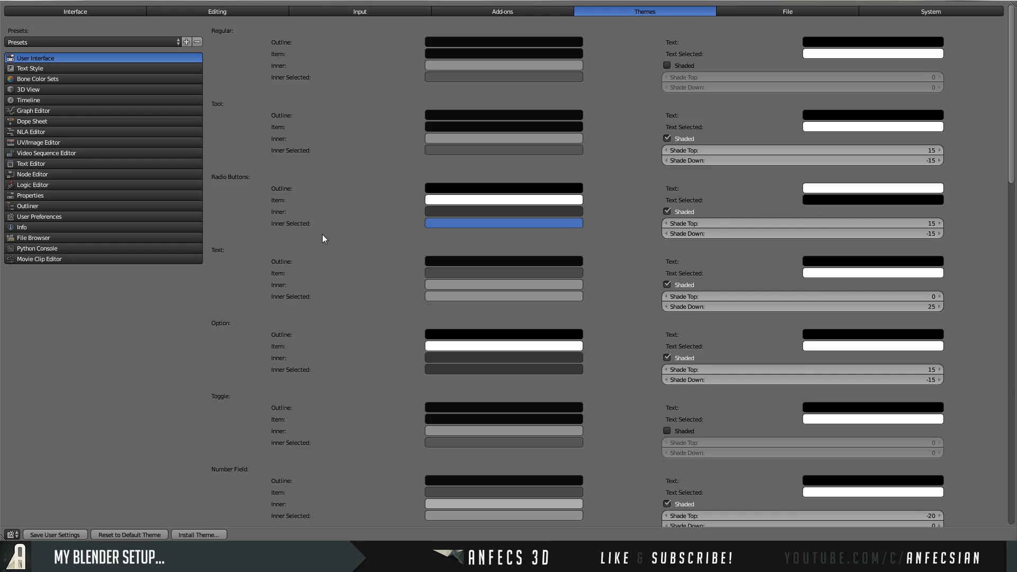
{"action": "left_click", "coordinate": [121, 143]}
{"action": "left_click", "coordinate": [106, 180]}
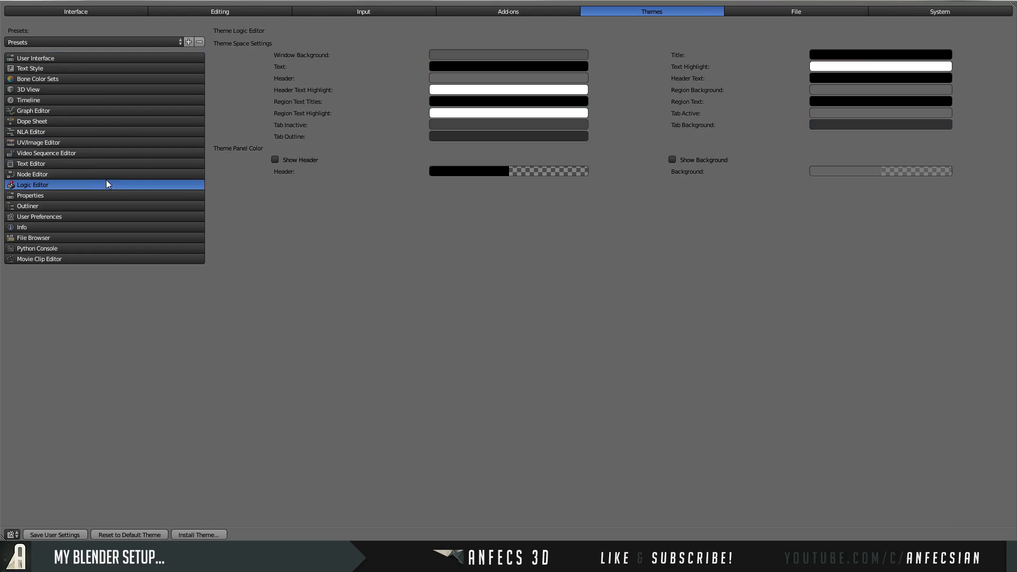
{"action": "left_click", "coordinate": [94, 110]}
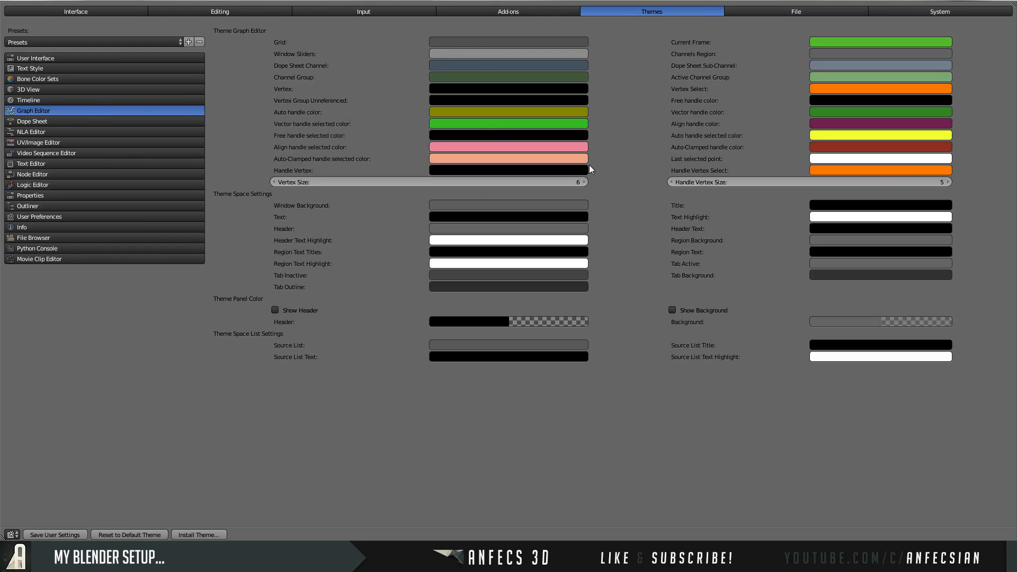
{"action": "left_click", "coordinate": [122, 152]}
{"action": "left_click", "coordinate": [136, 229]}
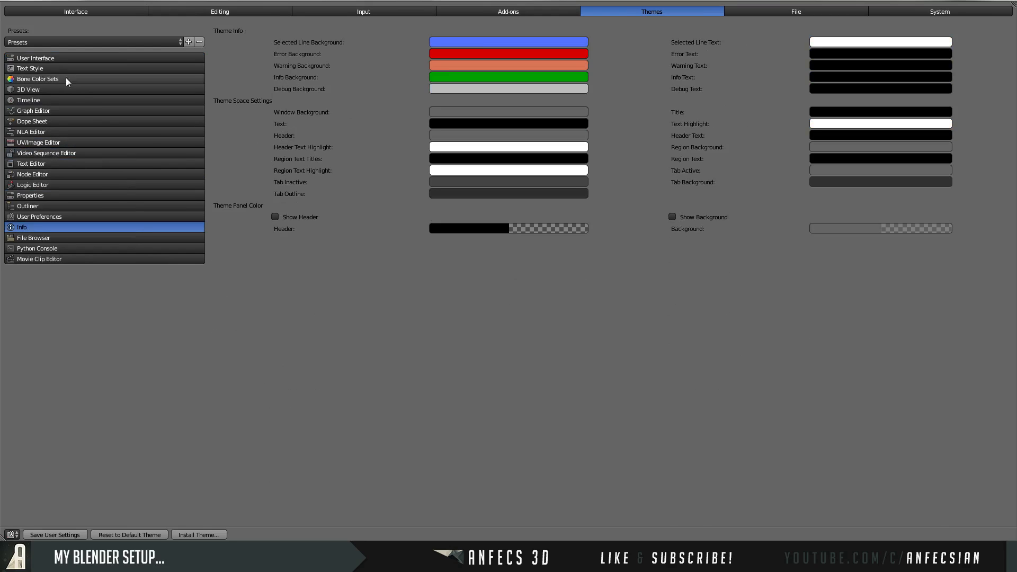
{"action": "left_click", "coordinate": [57, 58]}
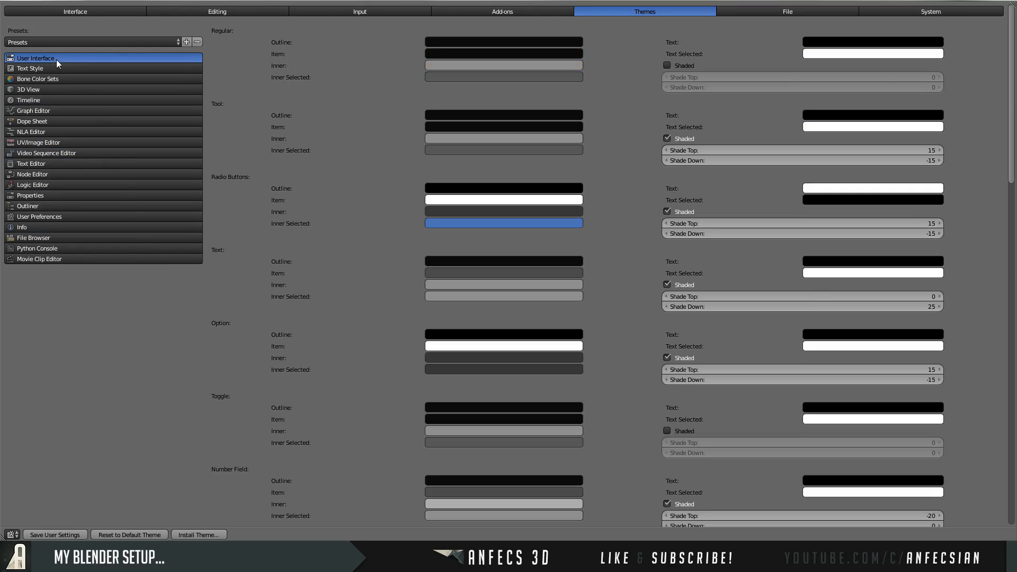
{"action": "left_click", "coordinate": [147, 41]}
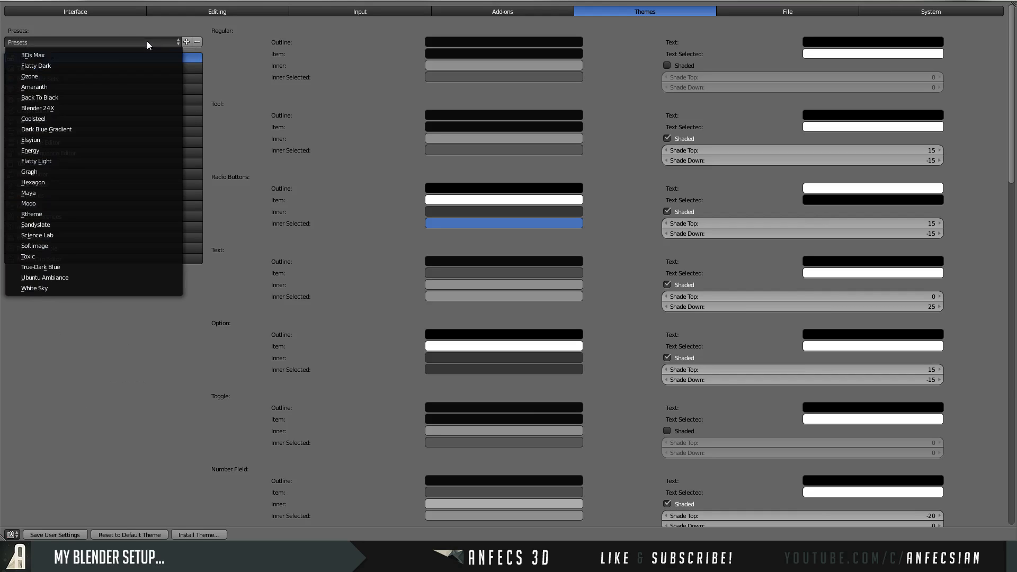
{"action": "left_click", "coordinate": [30, 140]}
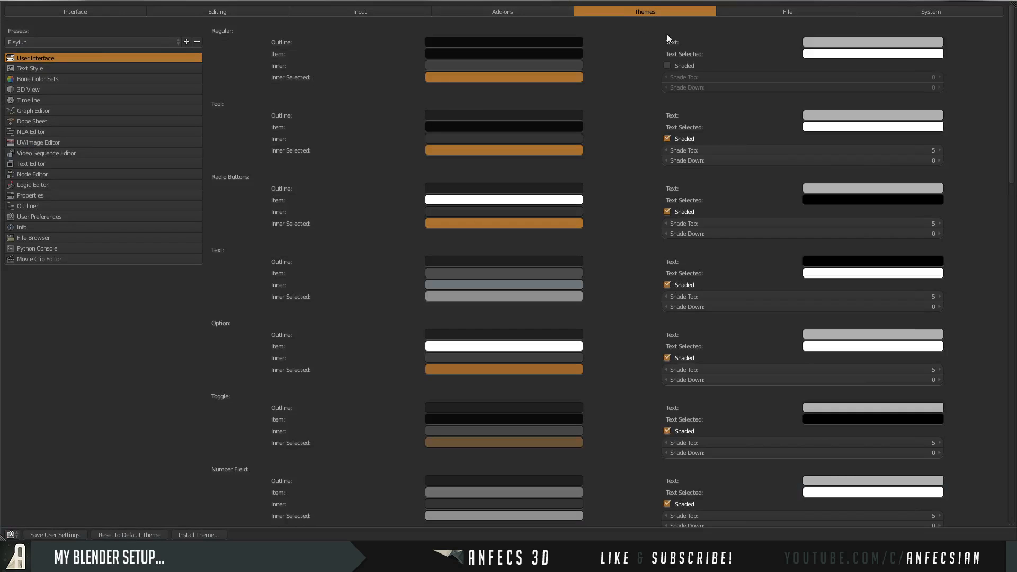
In the File preferences, enable Show Thumbnails and Compress File
{"action": "left_click", "coordinate": [779, 15]}
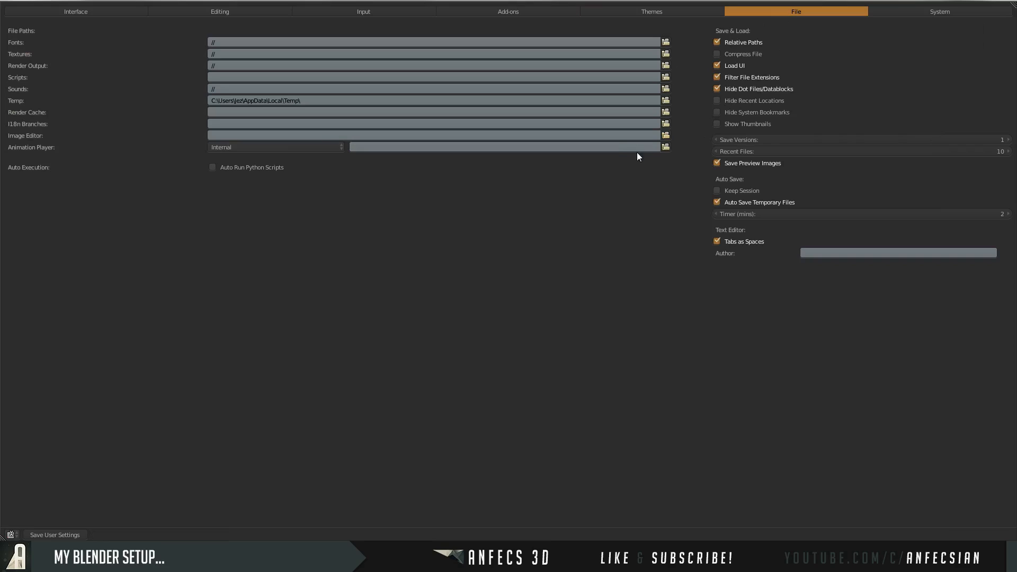
{"action": "left_click", "coordinate": [718, 124]}
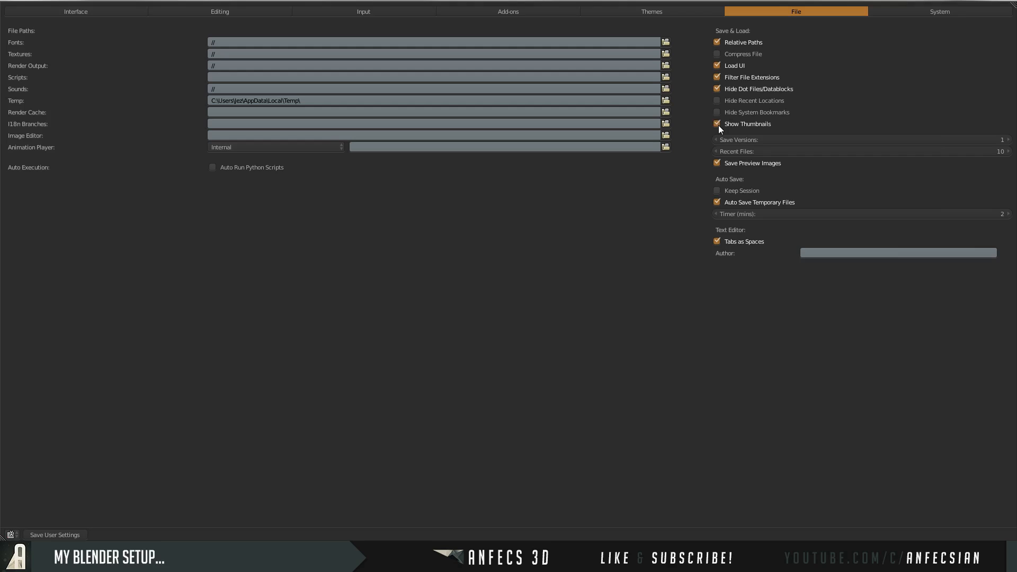
{"action": "left_click", "coordinate": [716, 54]}
Set the Temp file path to the Blender_Temp folder inside Documents
{"action": "left_click", "coordinate": [666, 100]}
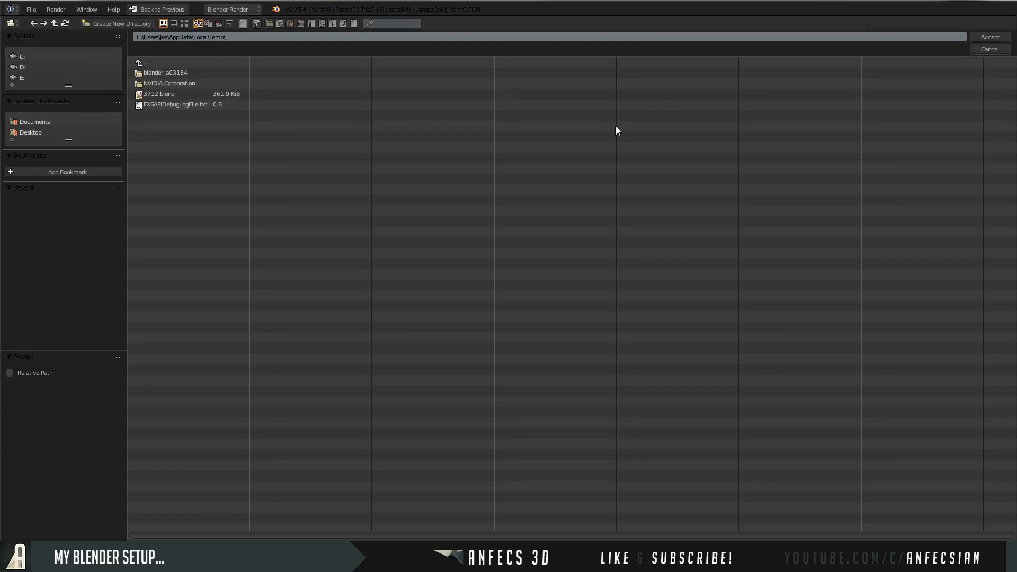
{"action": "left_click", "coordinate": [26, 122]}
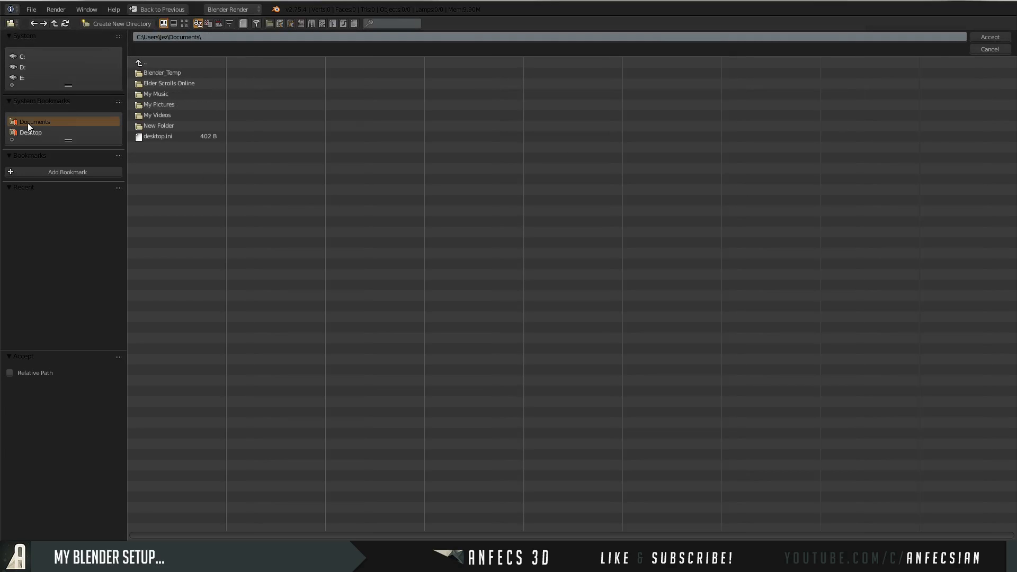
{"action": "left_click", "coordinate": [163, 74]}
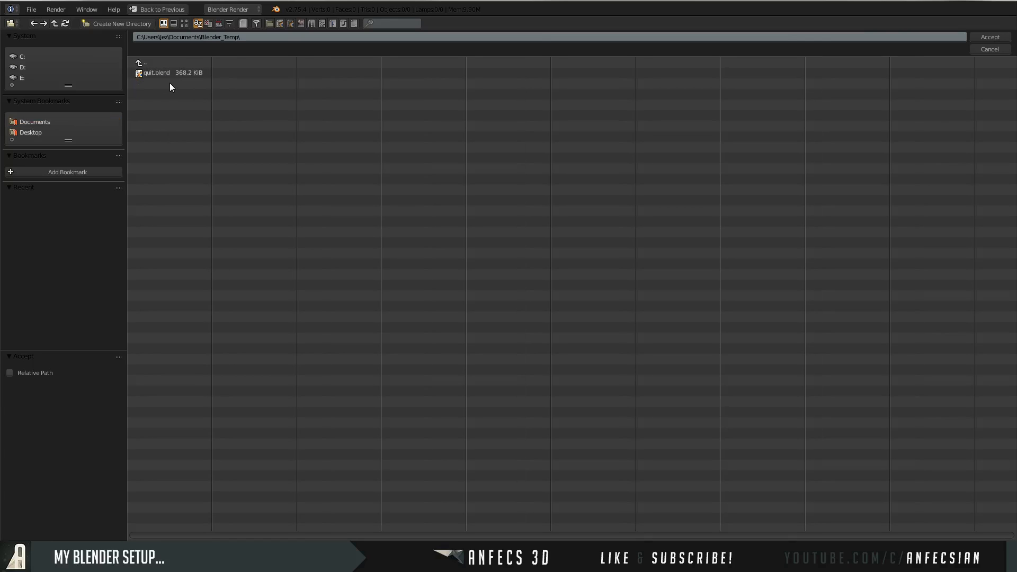
{"action": "left_click", "coordinate": [990, 37]}
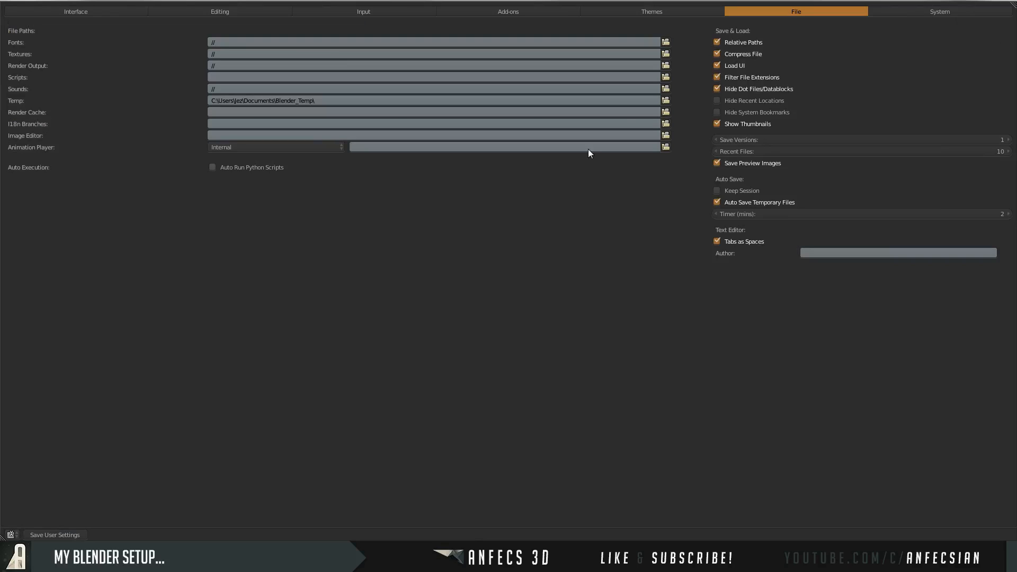
Browse from the Textures path to D:\#Art#\References, examine its files as thumbnails, and cancel without choosing a folder
{"action": "left_click", "coordinate": [666, 54]}
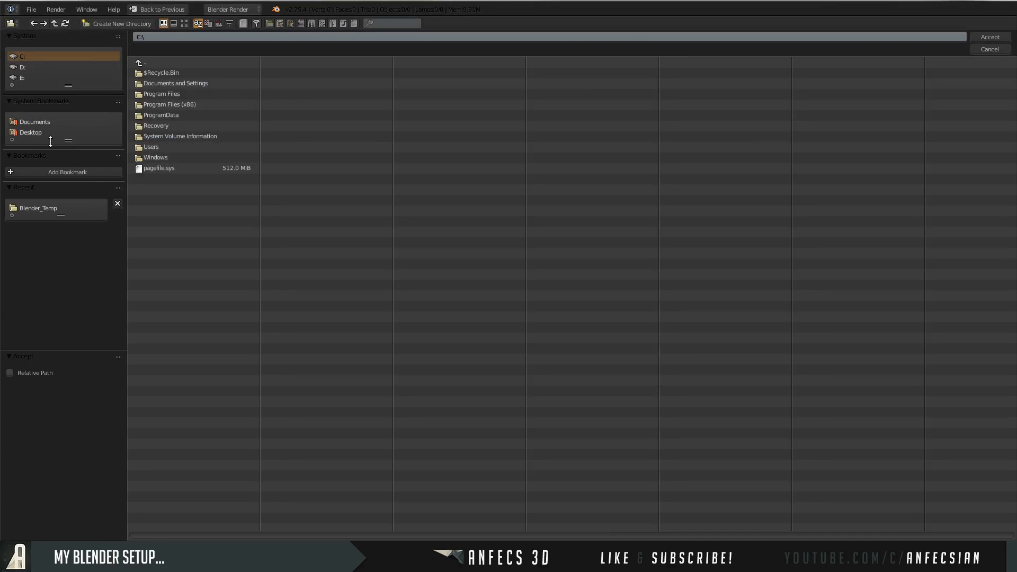
{"action": "left_click", "coordinate": [23, 67]}
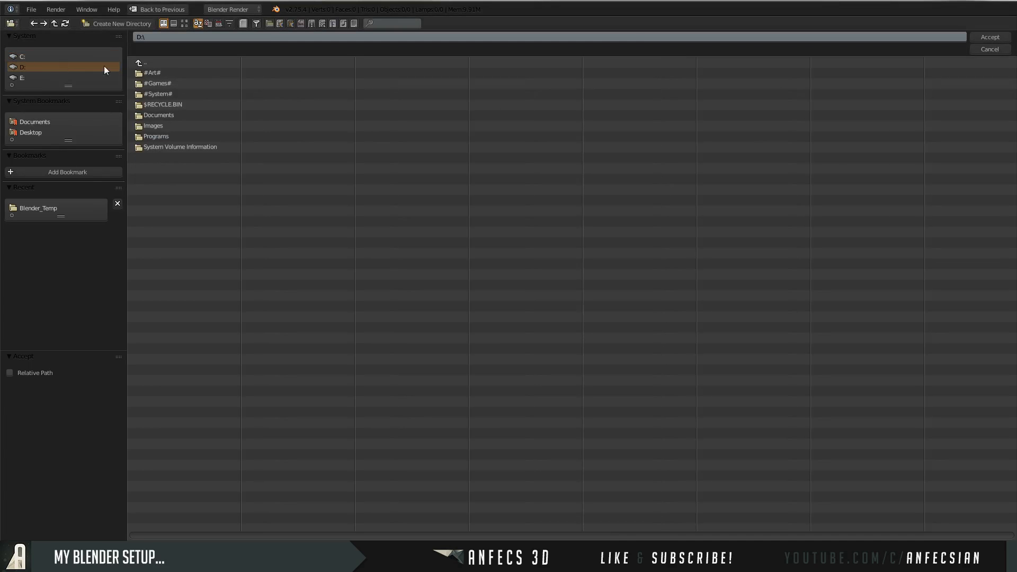
{"action": "left_click", "coordinate": [151, 74]}
{"action": "left_click", "coordinate": [163, 85]}
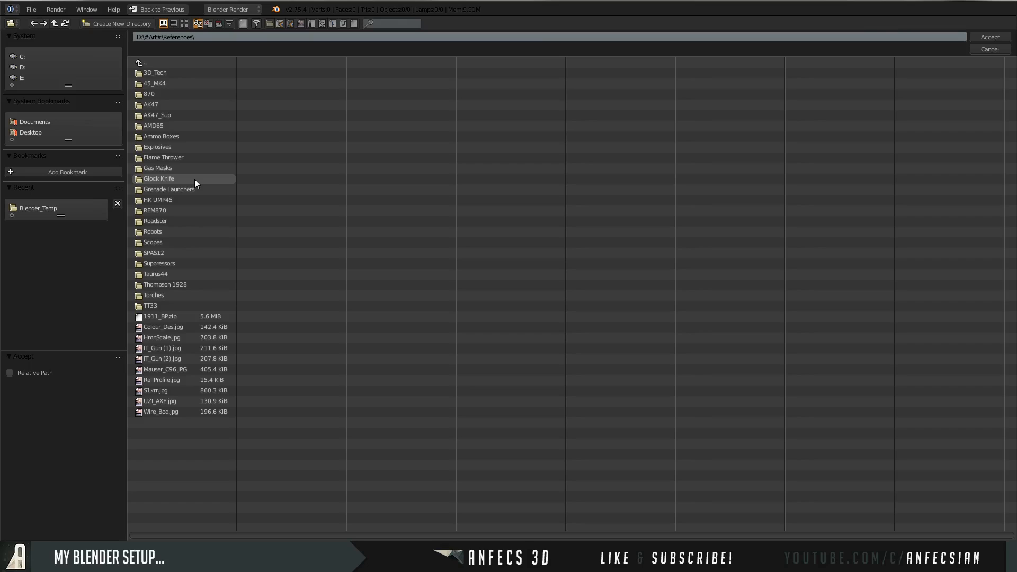
{"action": "left_click", "coordinate": [186, 23]}
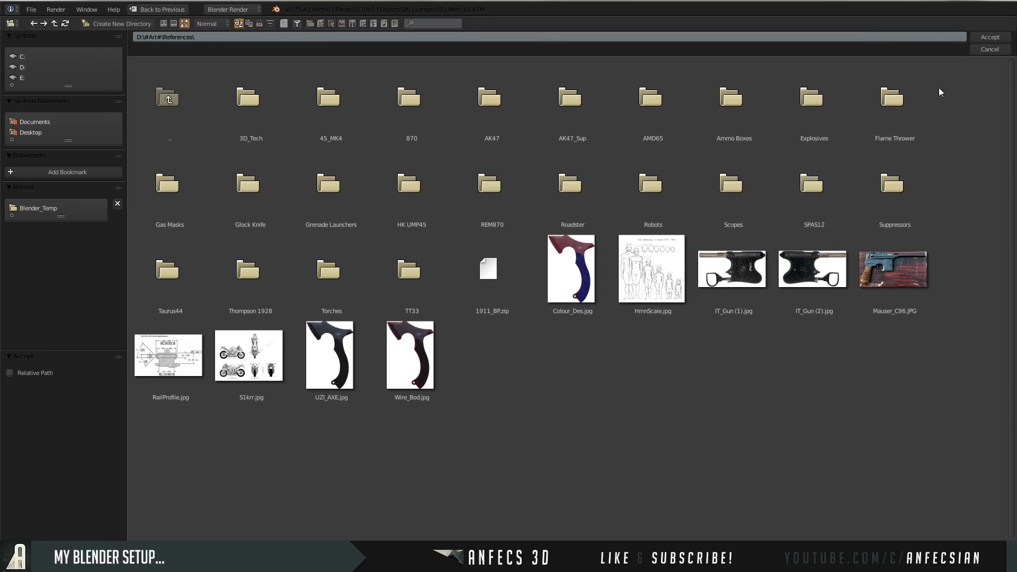
{"action": "left_click", "coordinate": [981, 50]}
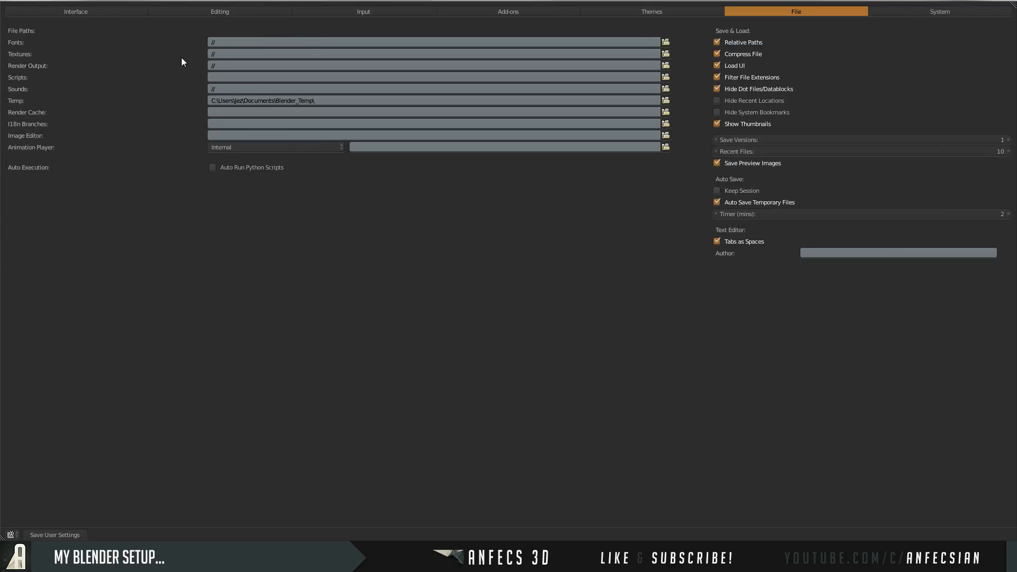
In the System preferences, set the compute device to CUDA, enable Region Overlap, and leave the preferences window
{"action": "left_click", "coordinate": [951, 10]}
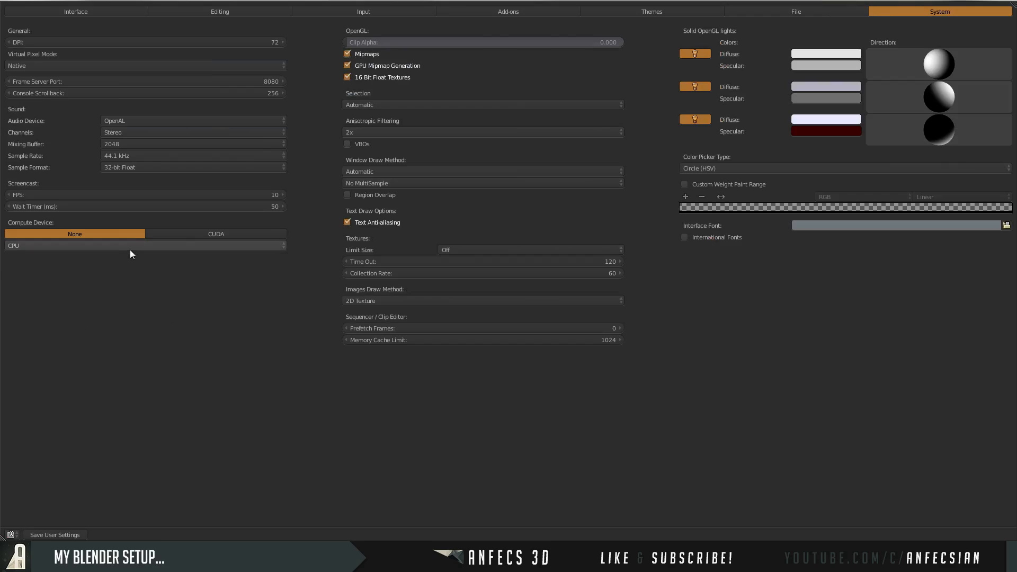
{"action": "left_click", "coordinate": [154, 233]}
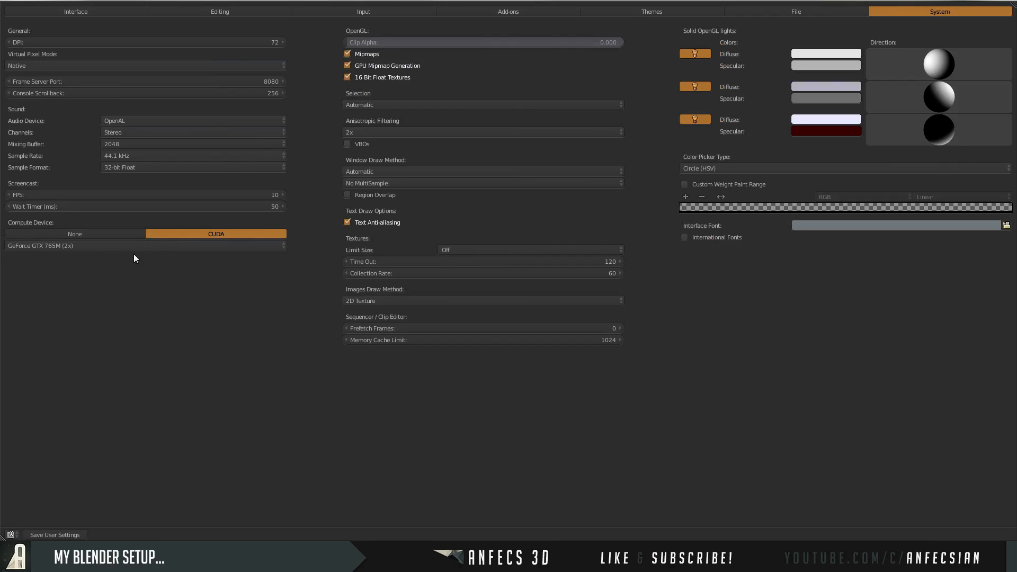
{"action": "left_click", "coordinate": [65, 246]}
{"action": "left_click", "coordinate": [62, 233]}
{"action": "left_click", "coordinate": [355, 196]}
{"action": "left_click", "coordinate": [1012, 2]}
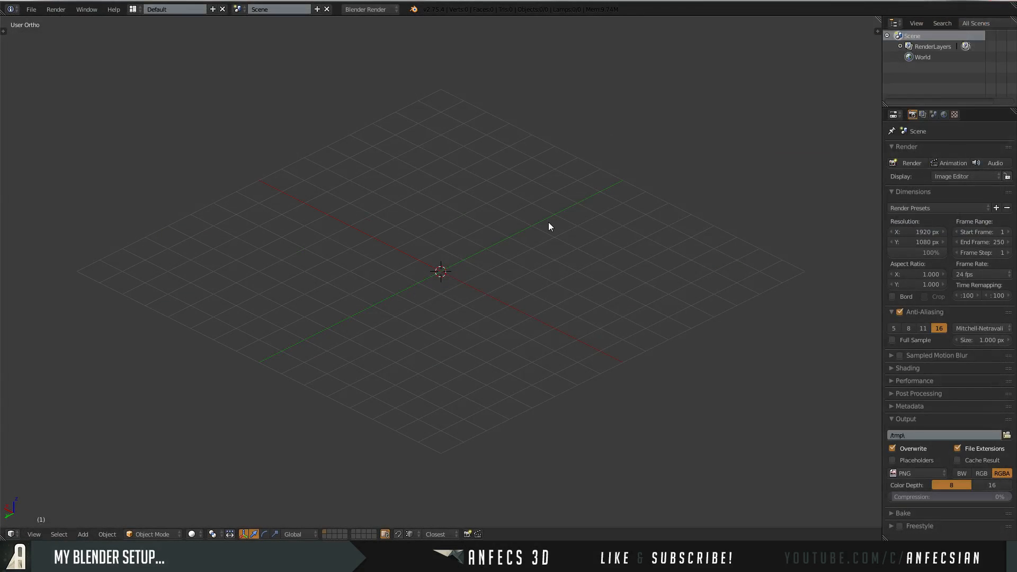
Save the current scene and layout as the startup file, confirming the save
{"action": "left_click", "coordinate": [31, 9]}
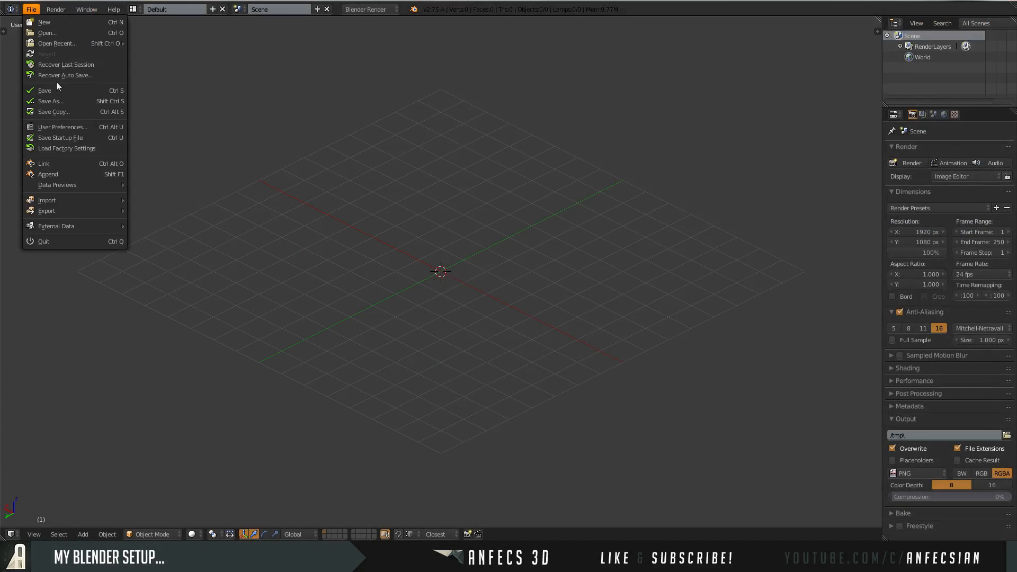
{"action": "left_click", "coordinate": [61, 137]}
{"action": "left_click", "coordinate": [82, 140]}
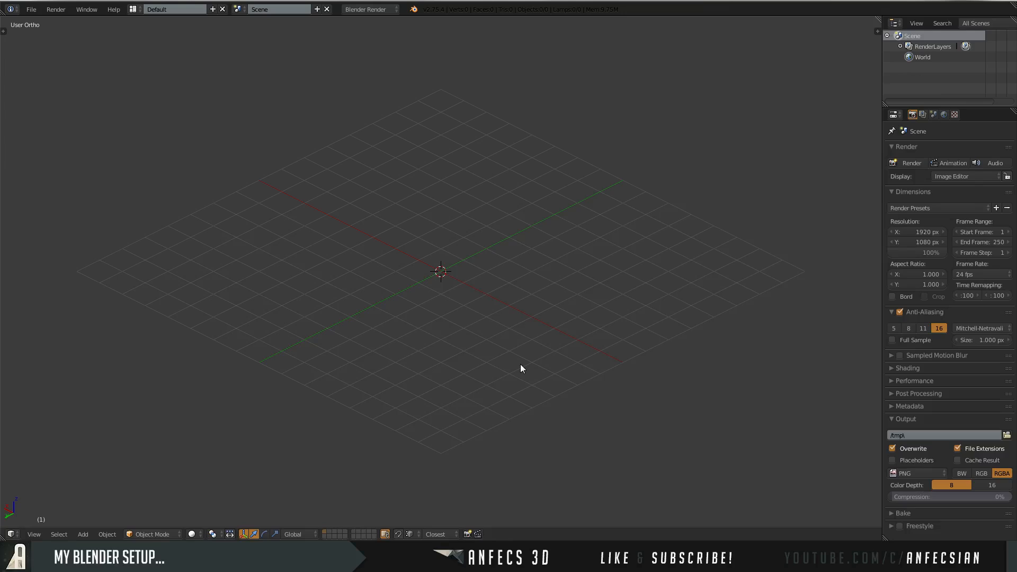
Check how the tool shelf and properties sidebar overlap the 3D view while navigating, and hide both again
{"action": "key", "text": "t"}
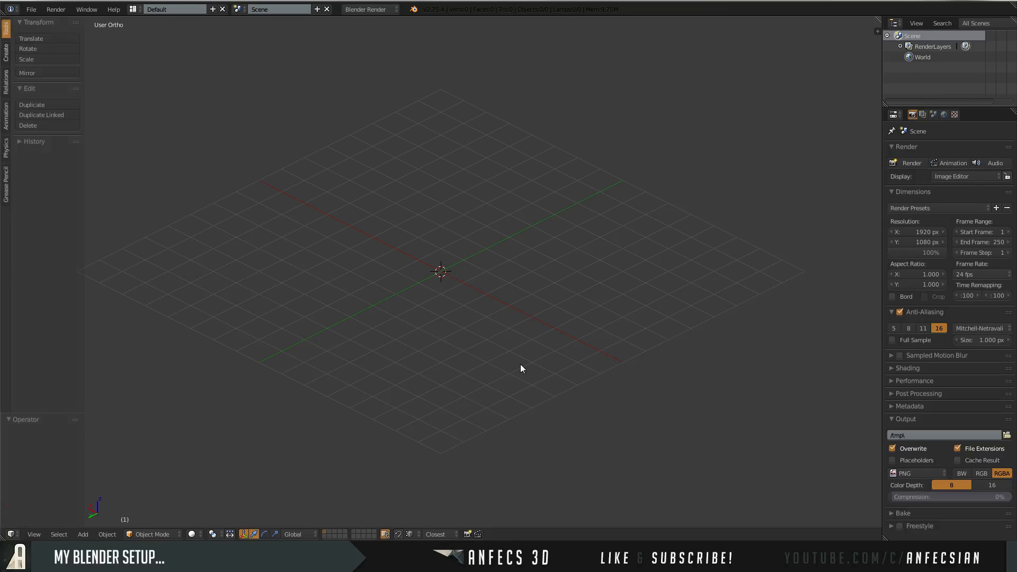
{"action": "key", "text": "n"}
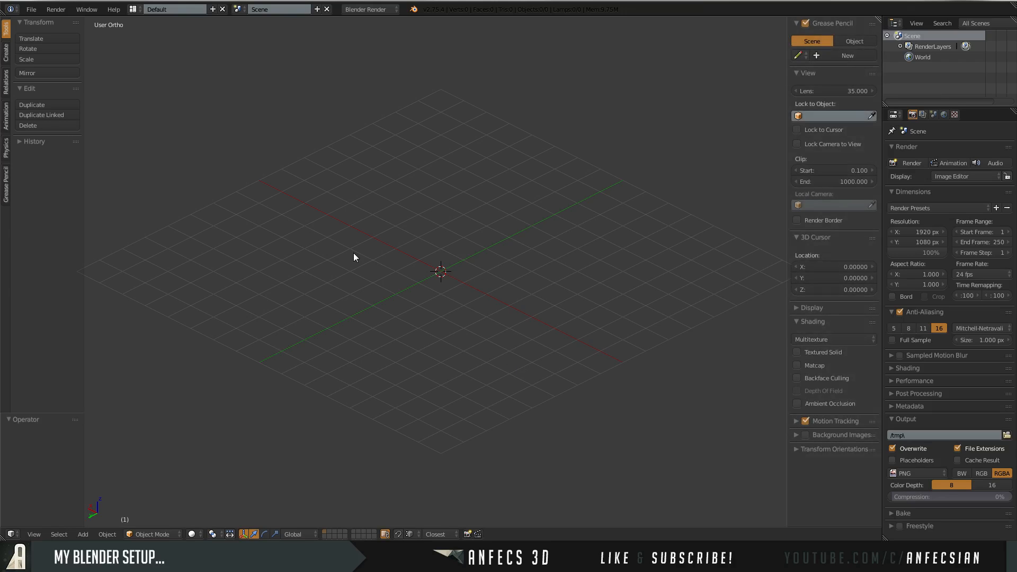
{"action": "middle_click_drag", "start_coordinate": [354, 254], "coordinate": [328, 259]}
{"action": "middle_click_drag", "start_coordinate": [339, 232], "coordinate": [398, 236], "text": "shift"}
{"action": "key", "text": "t"}
{"action": "key", "text": "n"}
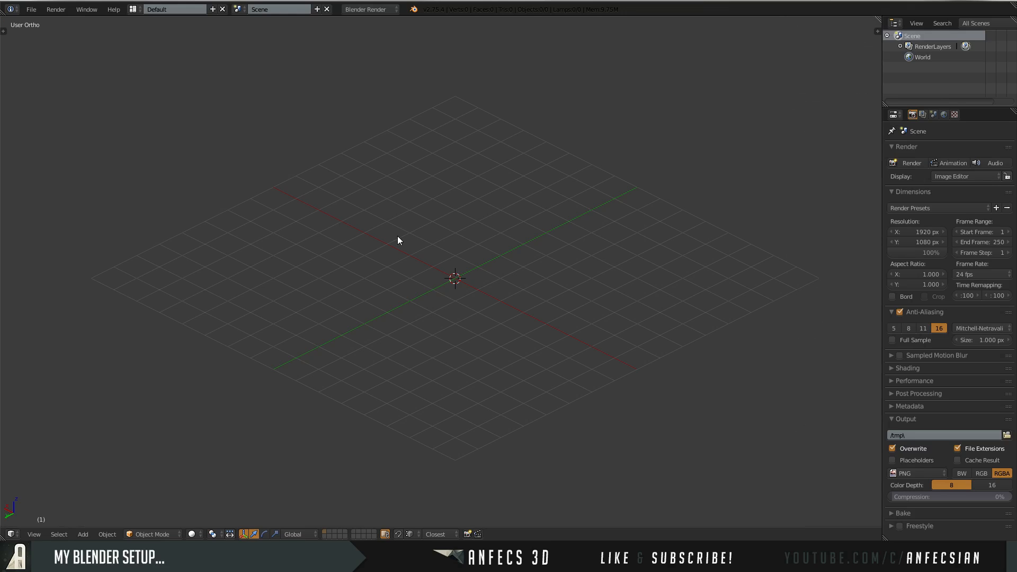
Add a mesh cube at the 3D cursor
{"action": "key", "text": "shift+a"}
{"action": "mouse_move", "coordinate": [435, 230]}
{"action": "left_click", "coordinate": [469, 239]}
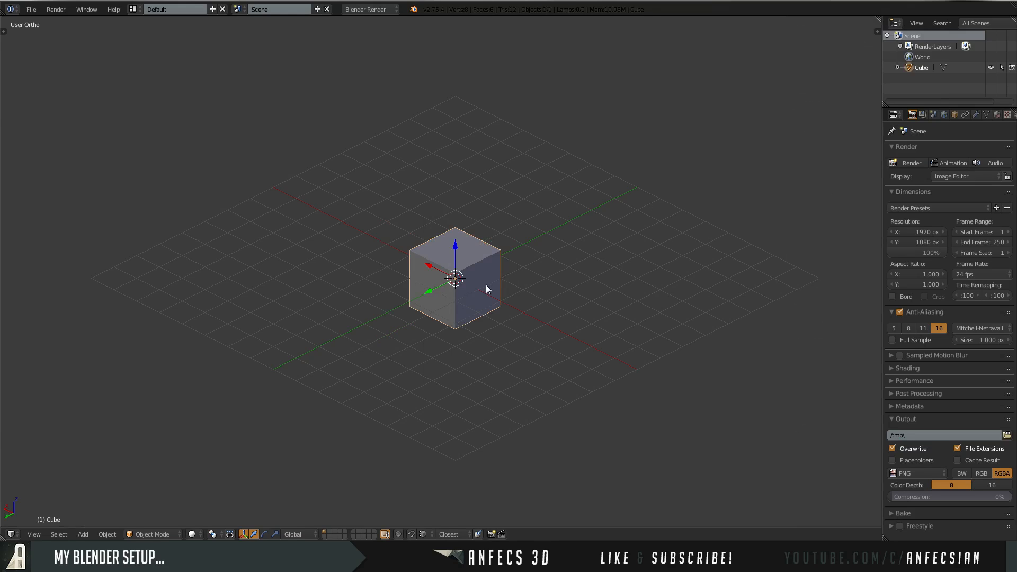
Test orbiting around the cube's front upper vertex in Edit Mode, return to Object Mode to orbit around the cube, and deselect it
{"action": "middle_click_drag", "start_coordinate": [499, 280], "coordinate": [504, 258], "text": "shift"}
{"action": "key", "text": "Tab"}
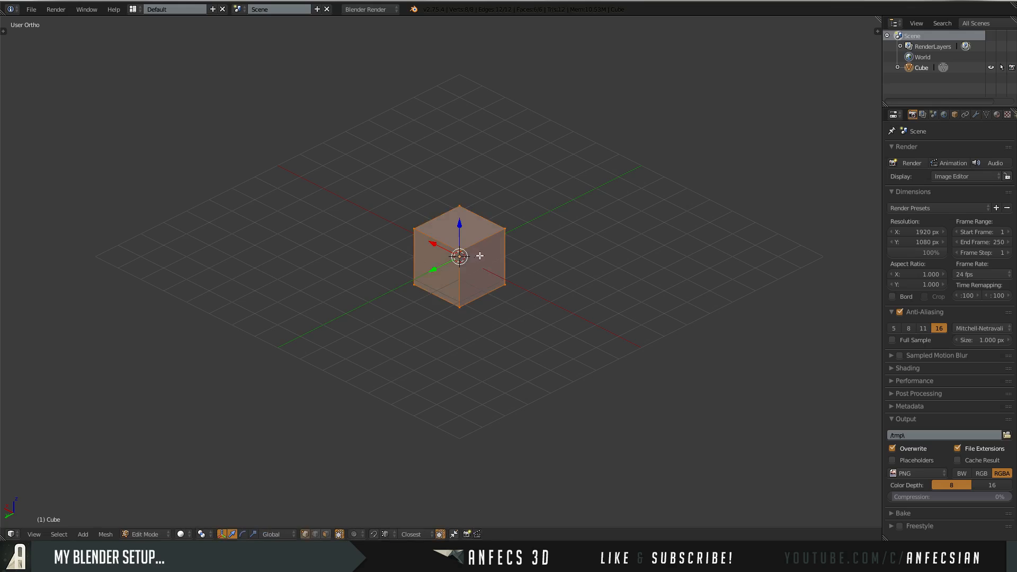
{"action": "right_click", "coordinate": [459, 252]}
{"action": "middle_click_drag", "start_coordinate": [541, 286], "coordinate": [551, 332]}
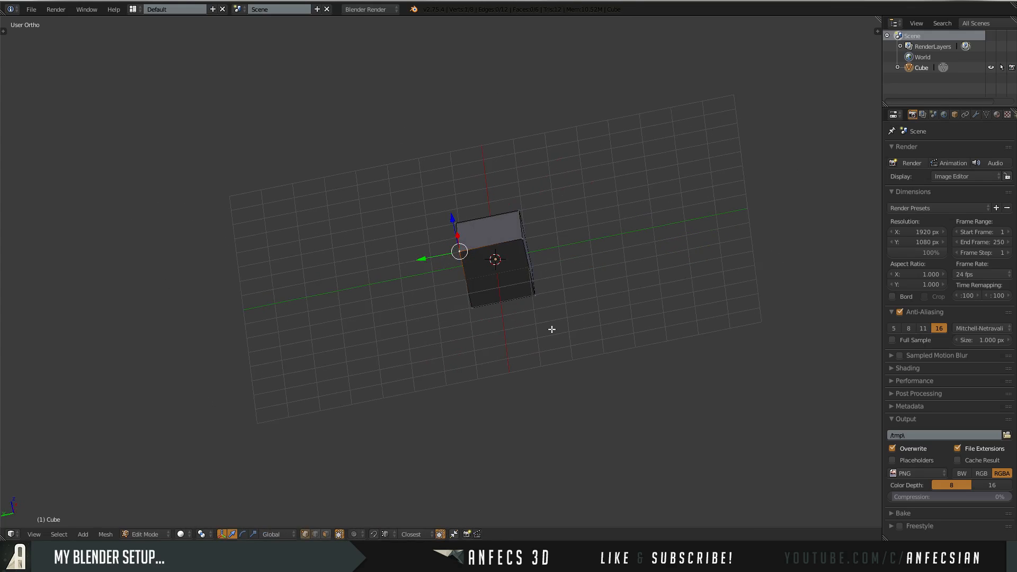
{"action": "middle_click_drag", "start_coordinate": [515, 199], "coordinate": [738, 316]}
{"action": "key", "text": "Tab"}
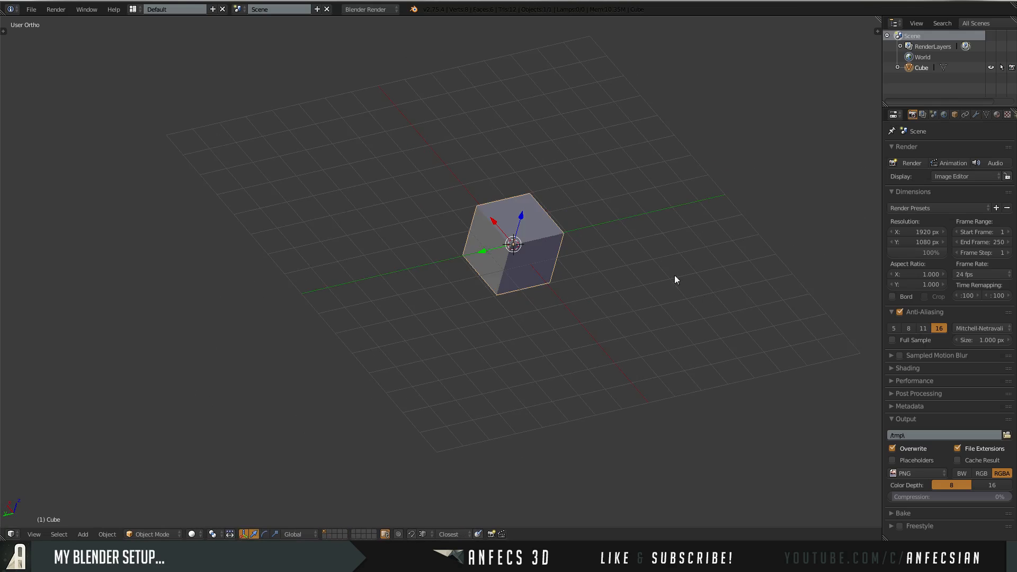
{"action": "middle_click_drag", "start_coordinate": [618, 222], "coordinate": [640, 272]}
{"action": "mouse_move", "coordinate": [413, 242]}
{"action": "middle_mouse_down"}
{"action": "mouse_move", "coordinate": [436, 220]}
{"action": "mouse_move", "coordinate": [410, 240]}
{"action": "middle_mouse_up"}
{"action": "key", "text": "a"}
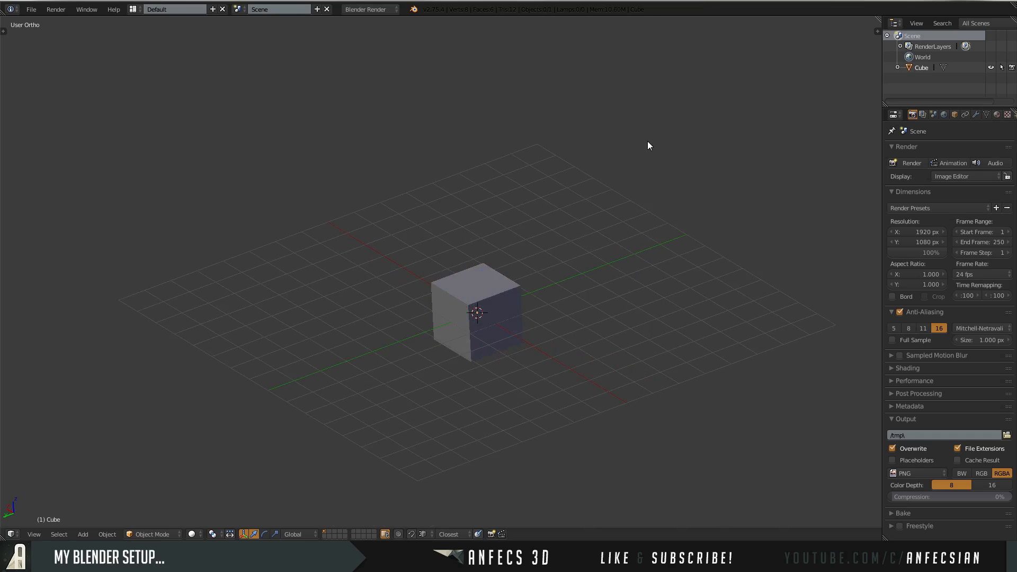
Switch the 3D view to perspective projection and test zooming and orbiting around the cube
{"action": "middle_click_drag", "start_coordinate": [649, 142], "coordinate": [629, 337]}
{"action": "key", "text": "KP_5"}
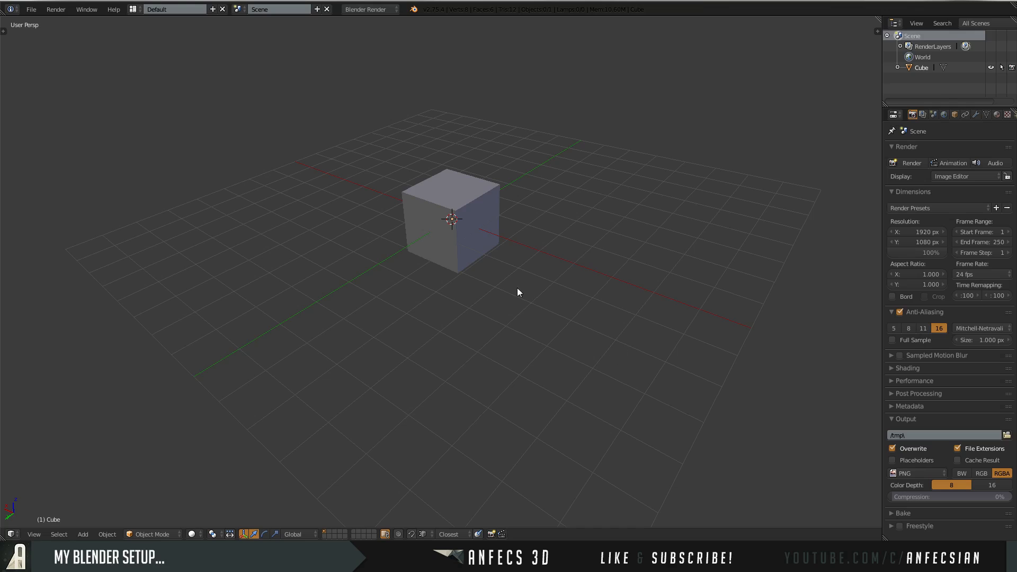
{"action": "scroll", "coordinate": [518, 289], "scroll_direction": "down", "scroll_amount": 3}
{"action": "scroll", "coordinate": [528, 285], "scroll_direction": "up", "scroll_amount": 3}
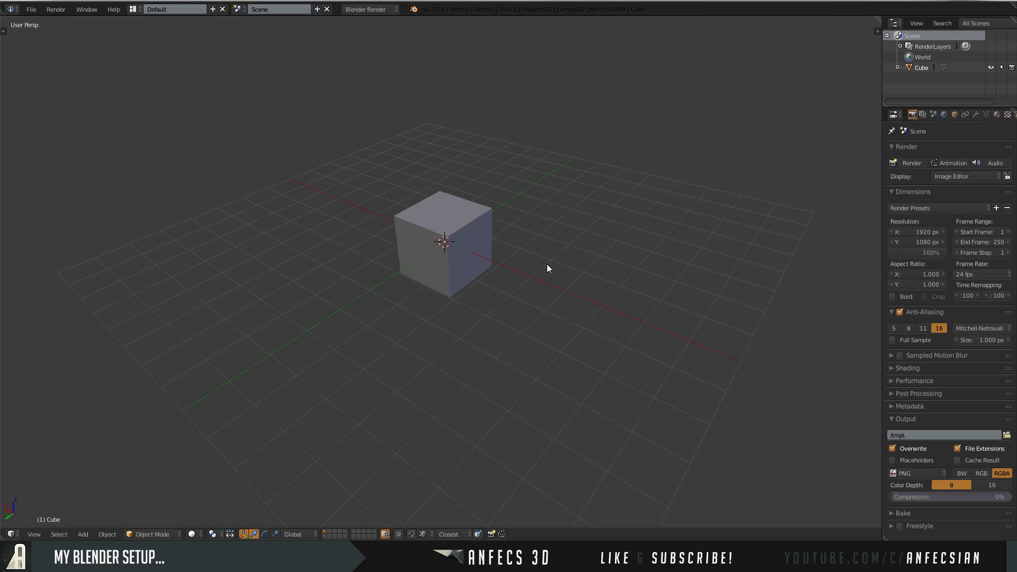
{"action": "middle_click_drag", "start_coordinate": [547, 268], "coordinate": [242, 224]}
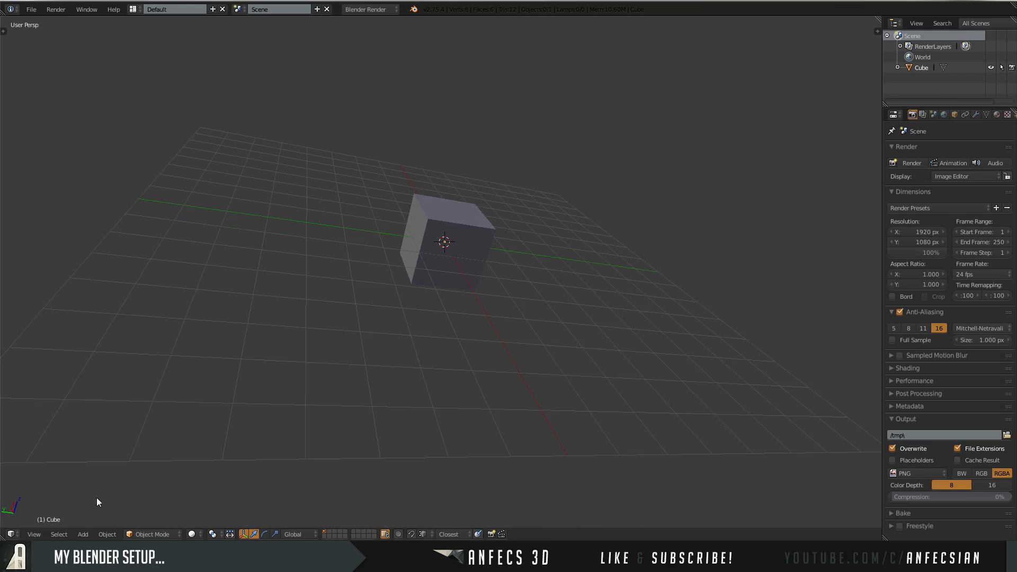
Align the 3D view to the Left orthographic view and orbit out of it to test the automatic perspective switching
{"action": "left_click", "coordinate": [33, 534]}
{"action": "left_click", "coordinate": [51, 431]}
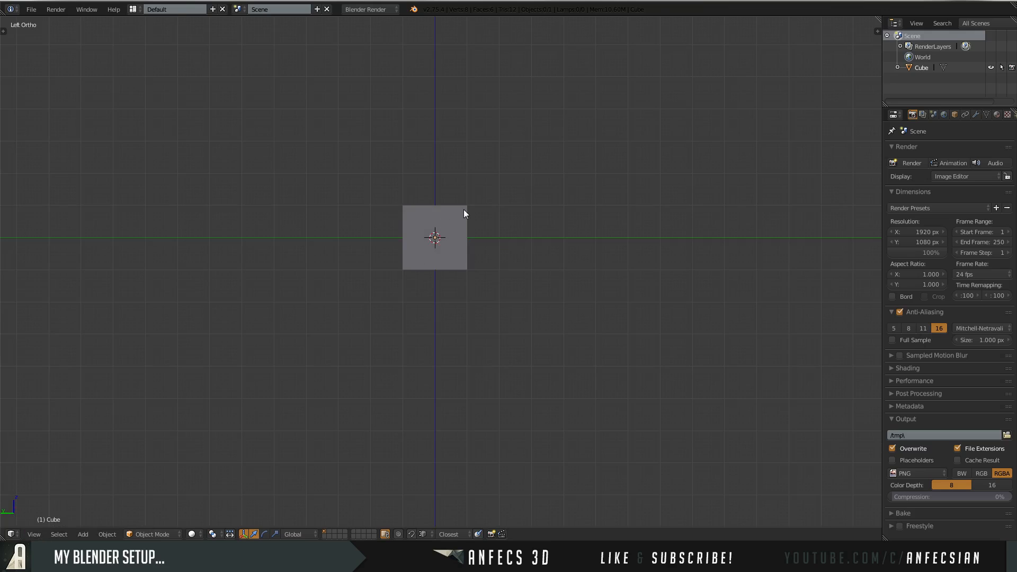
{"action": "left_click", "coordinate": [33, 534]}
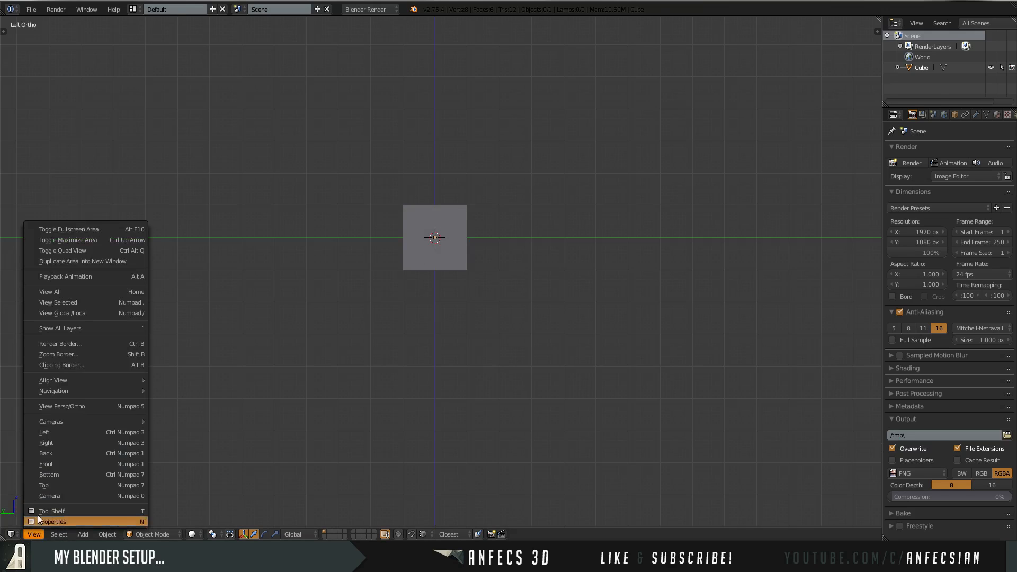
{"action": "scroll", "coordinate": [472, 204], "scroll_direction": "up", "scroll_amount": 4}
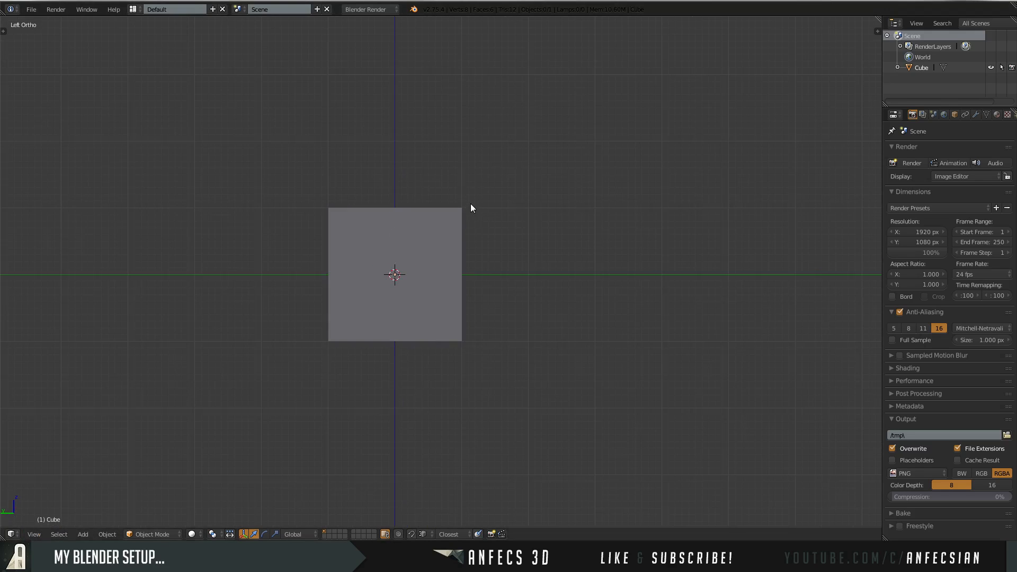
{"action": "middle_click_drag", "start_coordinate": [499, 268], "coordinate": [605, 282], "text": "shift"}
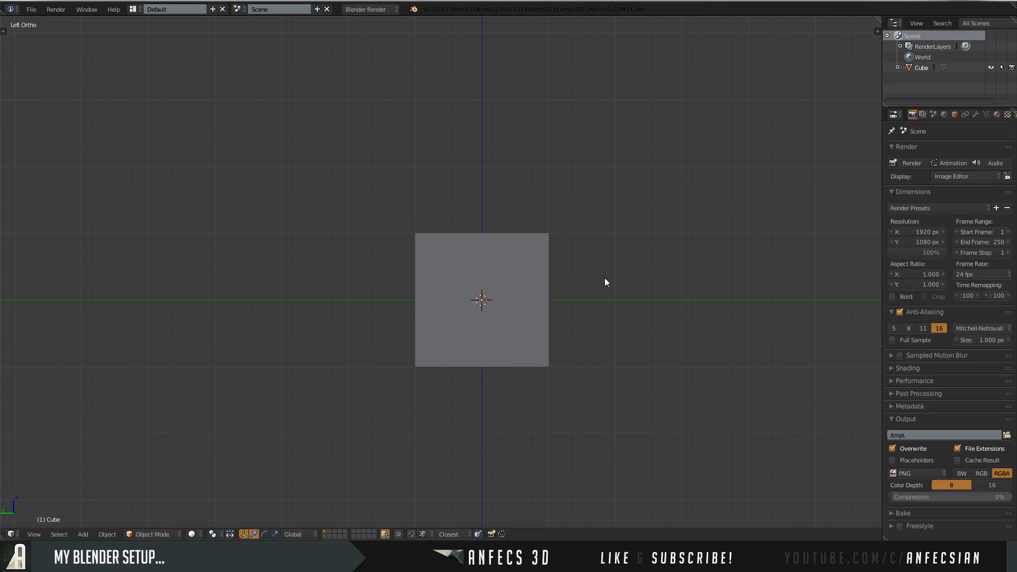
{"action": "middle_click_drag", "start_coordinate": [373, 311], "coordinate": [400, 396]}
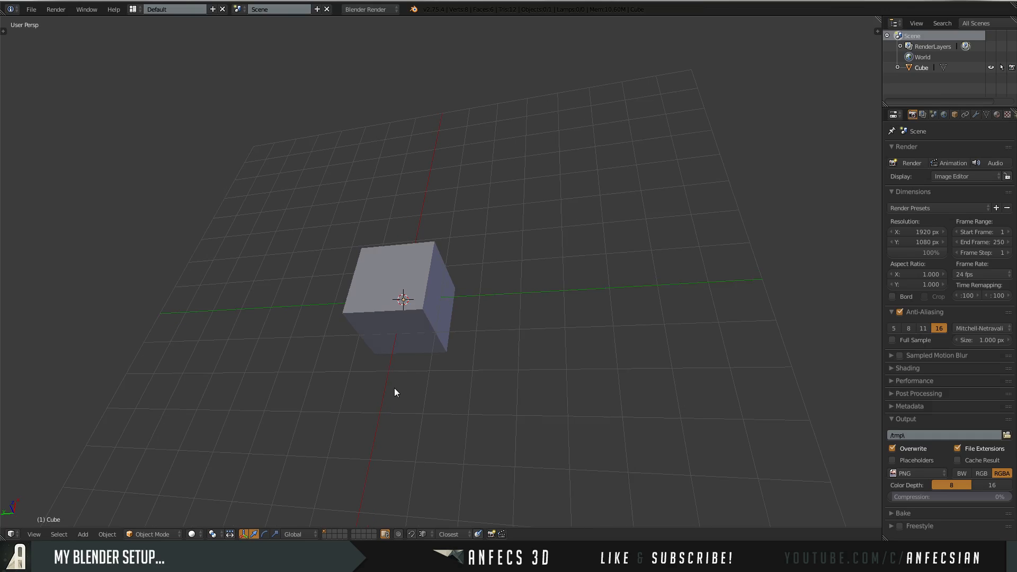
Select the cube and delete it from the scene
{"action": "right_click", "coordinate": [404, 271]}
{"action": "middle_click_drag", "start_coordinate": [432, 175], "coordinate": [446, 346]}
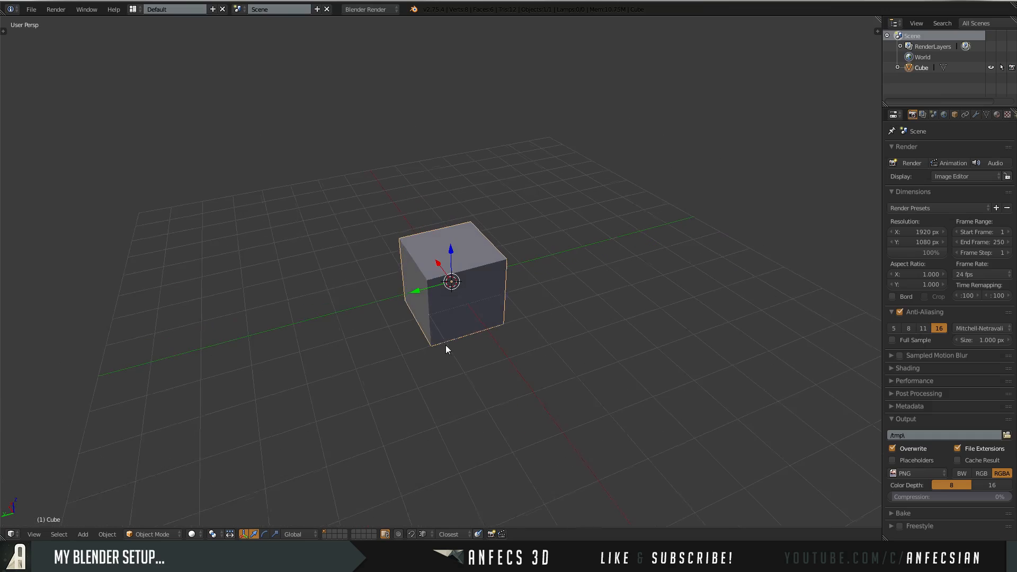
{"action": "key", "text": "x"}
{"action": "left_click", "coordinate": [491, 220]}
{"action": "middle_click_drag", "start_coordinate": [568, 377], "coordinate": [560, 405], "text": "shift"}
{"action": "middle_click_drag", "start_coordinate": [546, 394], "coordinate": [612, 350]}
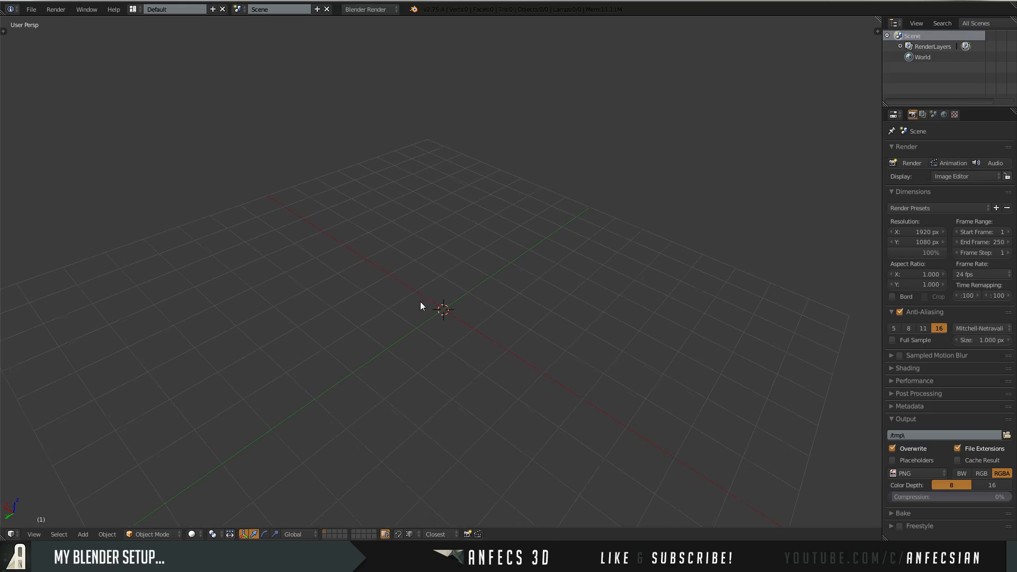
Try two freehand Grease Pencil strokes running diagonally across the empty 3D view, and undo both
{"action": "middle_click_drag", "start_coordinate": [421, 302], "coordinate": [447, 362]}
{"action": "middle_click_drag", "start_coordinate": [497, 339], "coordinate": [481, 365]}
{"action": "mouse_move", "coordinate": [196, 80]}
{"action": "left_mouse_down"}
{"action": "mouse_move", "coordinate": [212, 117]}
{"action": "mouse_move", "coordinate": [612, 188]}
{"action": "mouse_move", "coordinate": [660, 218]}
{"action": "left_mouse_up"}
{"action": "mouse_move", "coordinate": [350, 202]}
{"action": "left_mouse_down"}
{"action": "mouse_move", "coordinate": [477, 225]}
{"action": "mouse_move", "coordinate": [626, 275]}
{"action": "left_mouse_up"}
{"action": "key", "text": "ctrl+z"}
{"action": "key", "text": "ctrl+z"}
Draw two wavy Grease Pencil strokes, one near the grid's far corner and one past the 3D cursor, and undo both
{"action": "left_click_drag", "start_coordinate": [313, 162], "coordinate": [504, 171]}
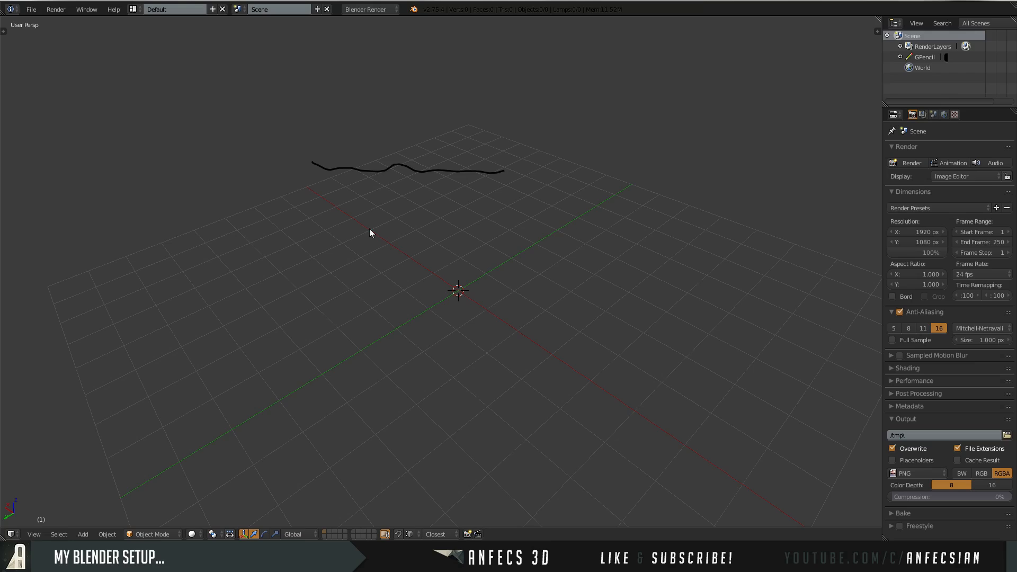
{"action": "mouse_move", "coordinate": [342, 219]}
{"action": "left_mouse_down"}
{"action": "mouse_move", "coordinate": [465, 275]}
{"action": "mouse_move", "coordinate": [599, 300]}
{"action": "left_mouse_up"}
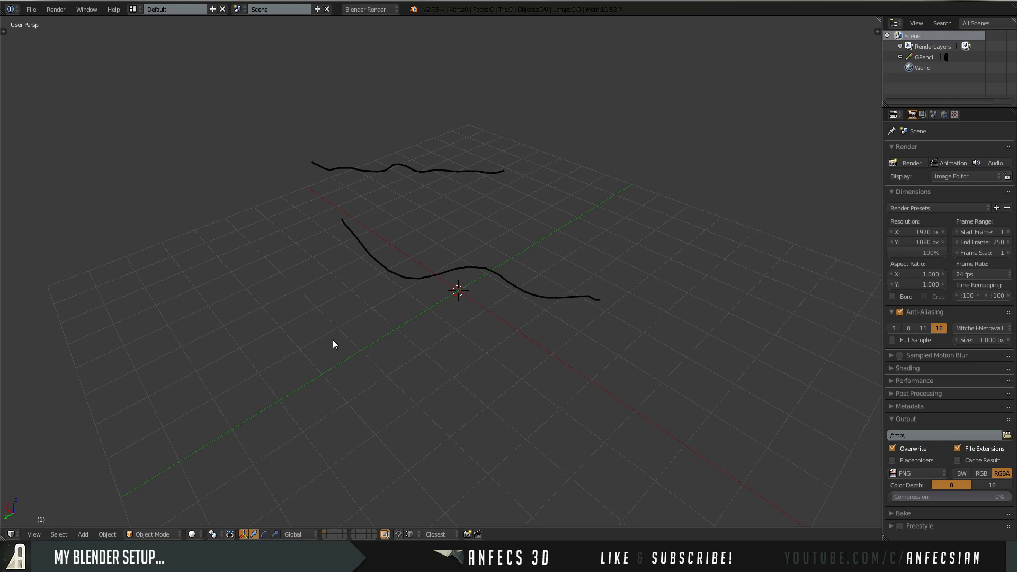
{"action": "scroll", "coordinate": [333, 345], "scroll_direction": "down", "scroll_amount": 1}
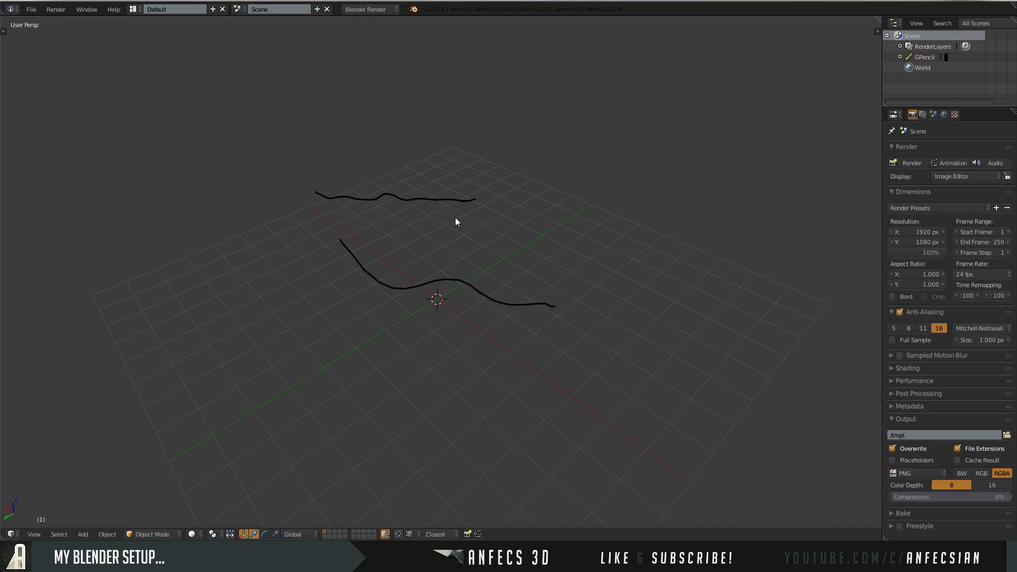
{"action": "key", "text": "ctrl+z"}
{"action": "key", "text": "ctrl+z"}
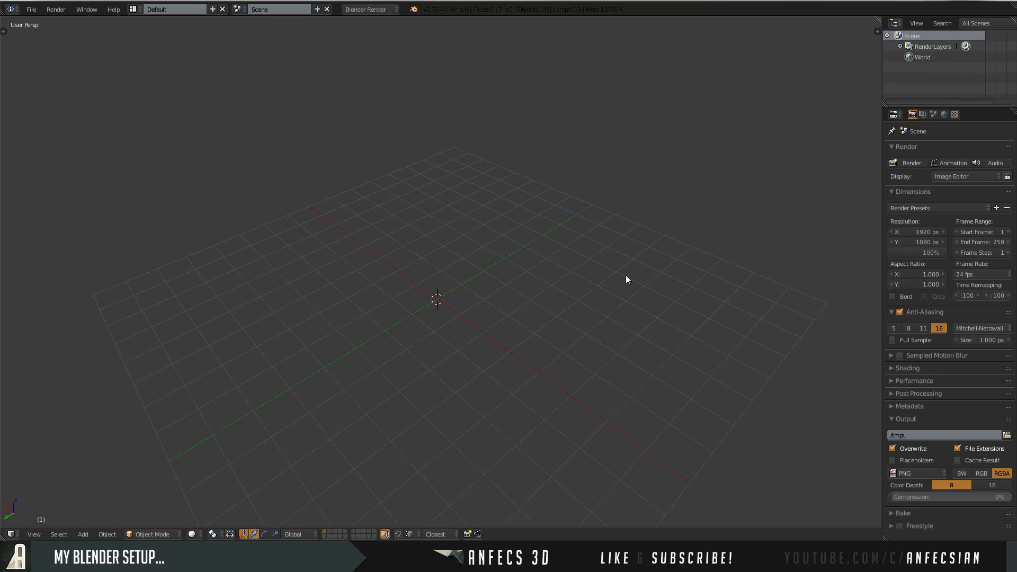
{"action": "mouse_move", "coordinate": [625, 276]}
{"action": "middle_mouse_down"}
{"action": "mouse_move", "coordinate": [368, 400]}
{"action": "mouse_move", "coordinate": [252, 321]}
{"action": "mouse_move", "coordinate": [190, 323]}
{"action": "mouse_move", "coordinate": [402, 368]}
{"action": "mouse_move", "coordinate": [572, 335]}
{"action": "mouse_move", "coordinate": [659, 254]}
{"action": "mouse_move", "coordinate": [506, 319]}
{"action": "mouse_move", "coordinate": [536, 338]}
{"action": "middle_mouse_up"}
{"action": "middle_click_drag", "start_coordinate": [588, 347], "coordinate": [662, 300]}
{"action": "middle_click_drag", "start_coordinate": [574, 329], "coordinate": [662, 328]}
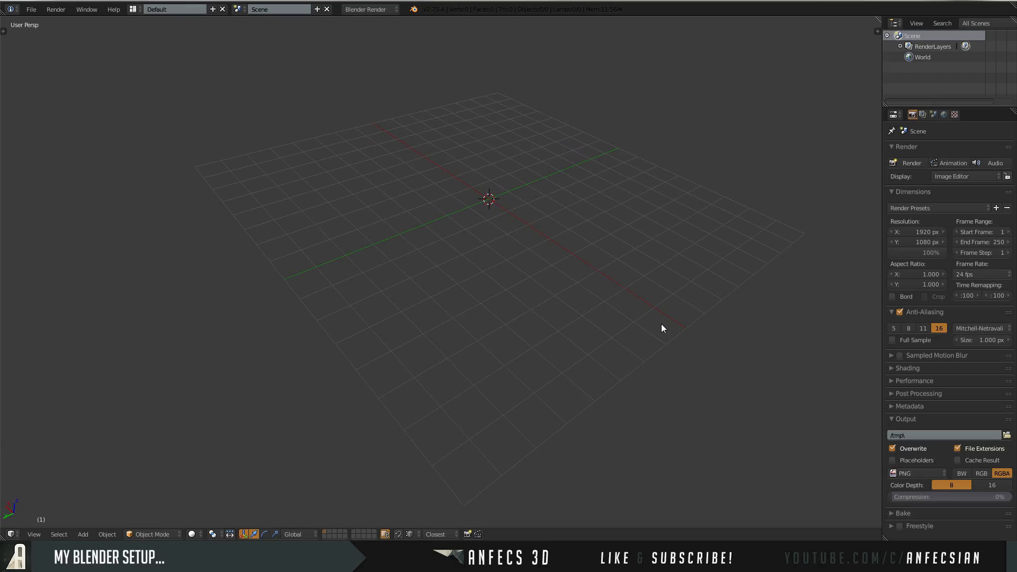